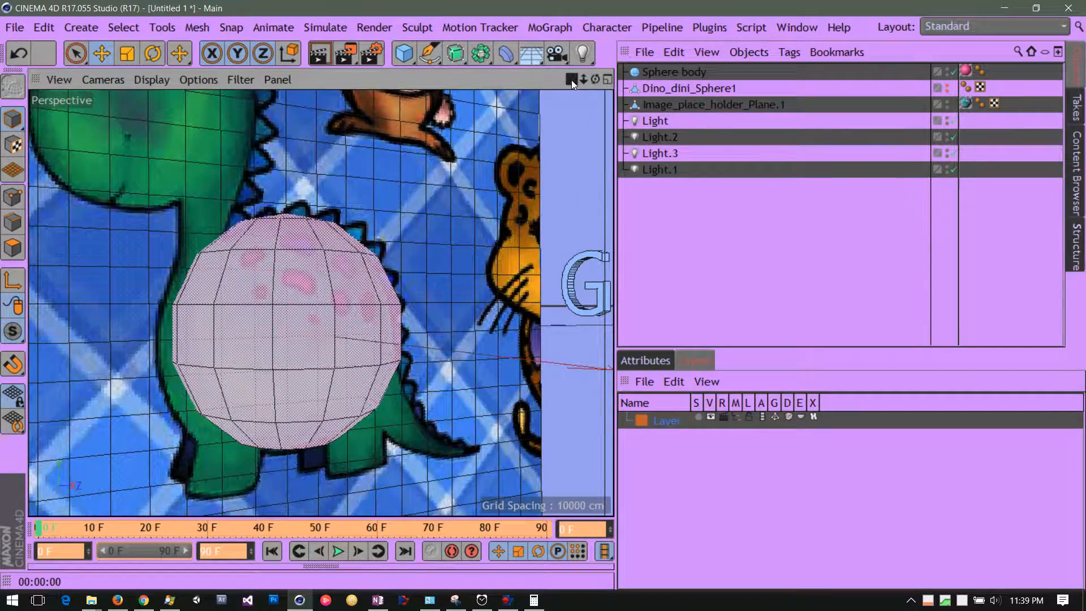
# Select the Sphere body object and display its object attributes.
pyautogui.moveTo(571, 80); pyautogui.dragTo(613, 117, button='right')
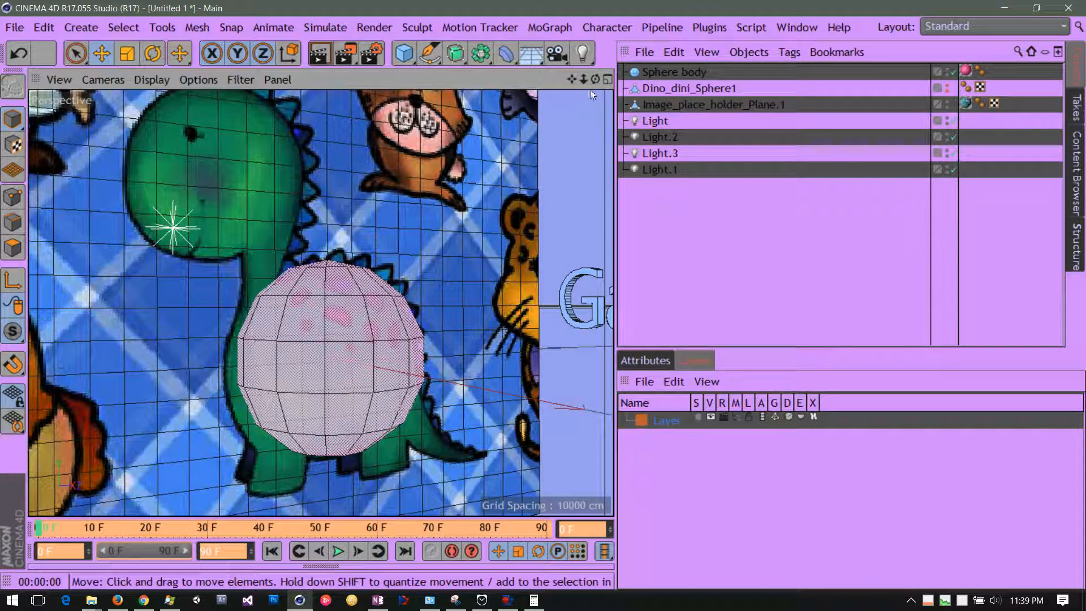
pyautogui.moveTo(592, 77)
pyautogui.mouseDown()
pyautogui.moveTo(449, 93)
pyautogui.moveTo(600, 79)
pyautogui.moveTo(591, 79)
pyautogui.mouseUp()
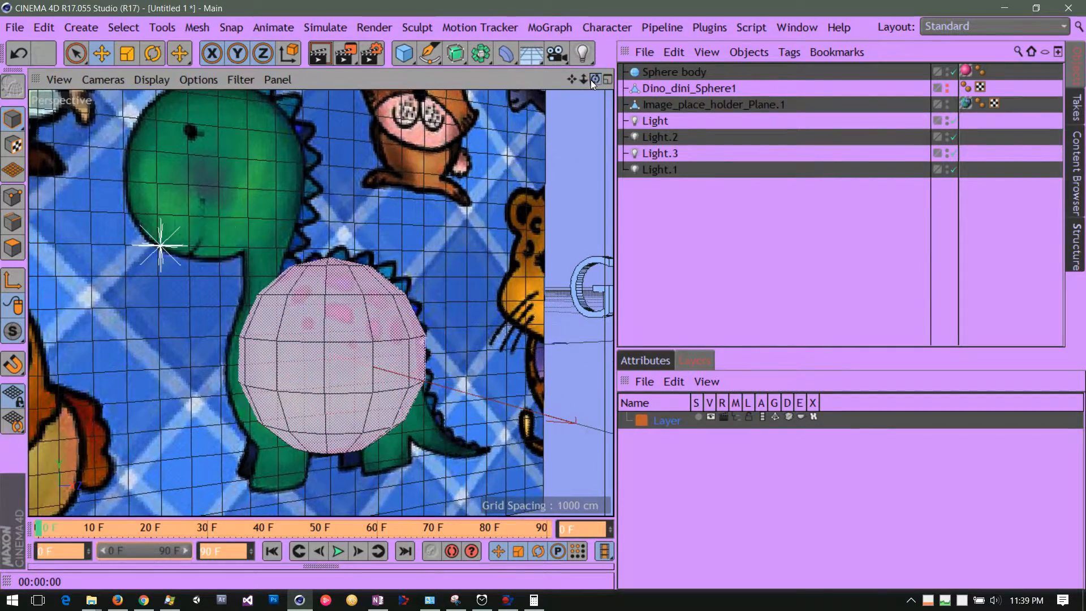
pyautogui.moveTo(573, 80)
pyautogui.mouseDown(button='right')
pyautogui.moveTo(525, 83)
pyautogui.moveTo(593, 80)
pyautogui.mouseUp(button='right')
pyautogui.moveTo(592, 79); pyautogui.dragTo(576, 42)
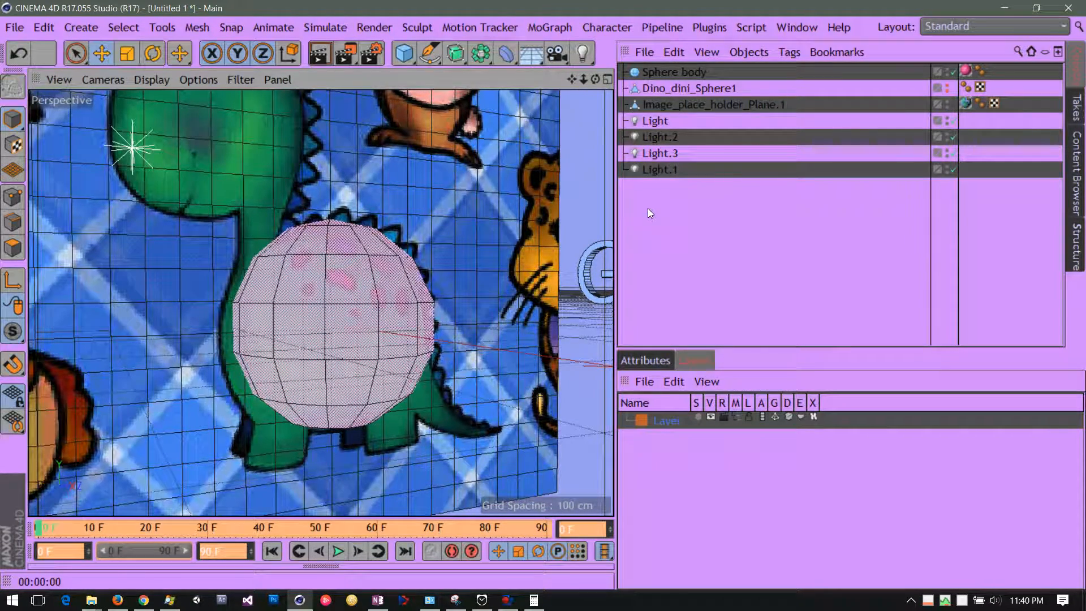
pyautogui.click(673, 72)
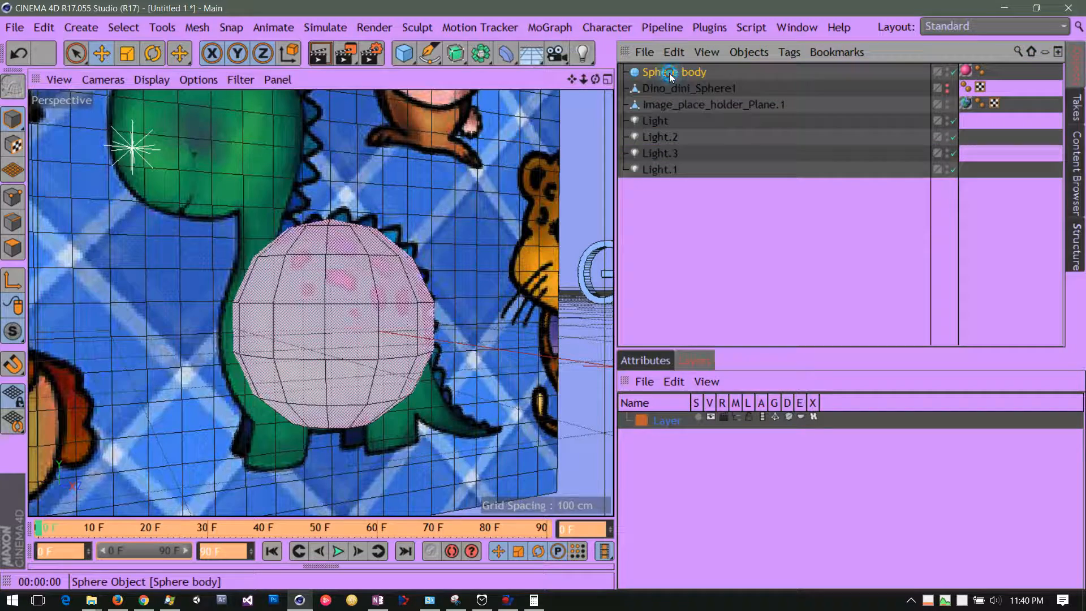
pyautogui.moveTo(574, 83); pyautogui.dragTo(571, 116)
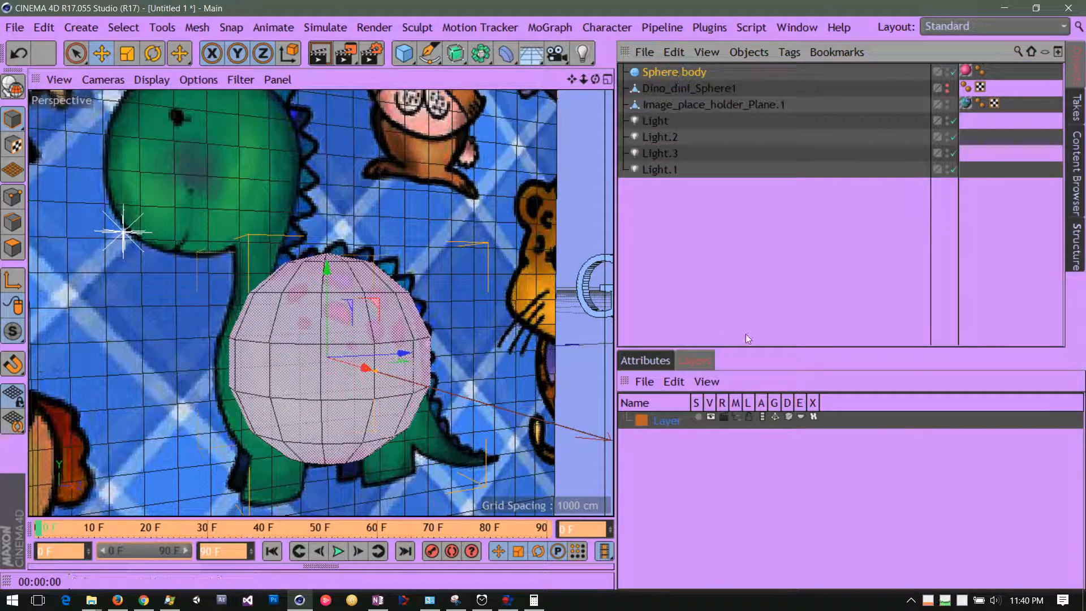
pyautogui.click(656, 362)
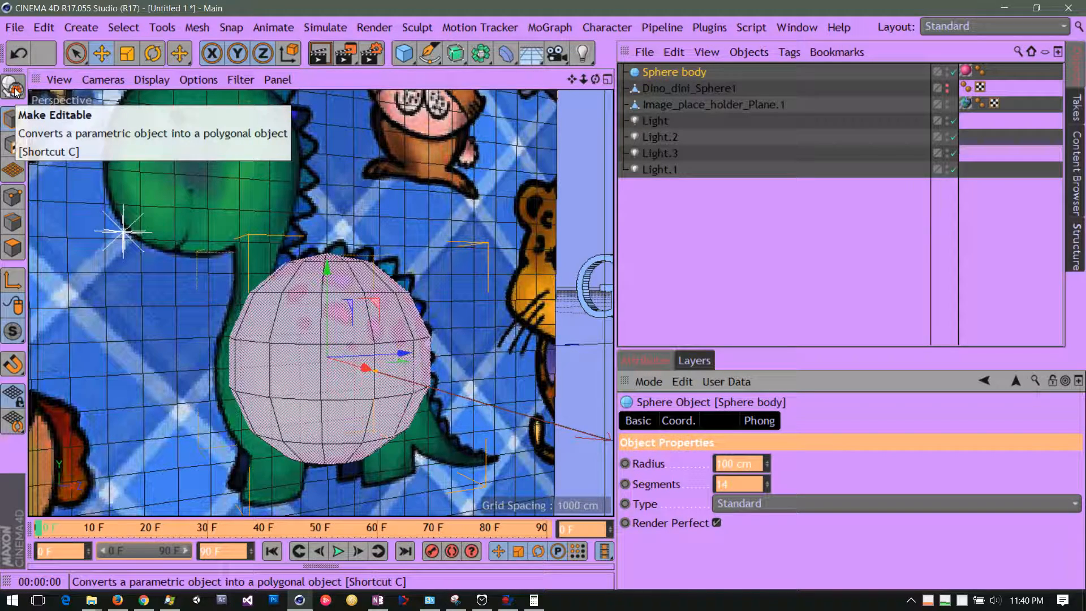
# In model mode, move the Sphere body slightly down along its Y axis over the dinosaur's belly.
pyautogui.click(11, 249)
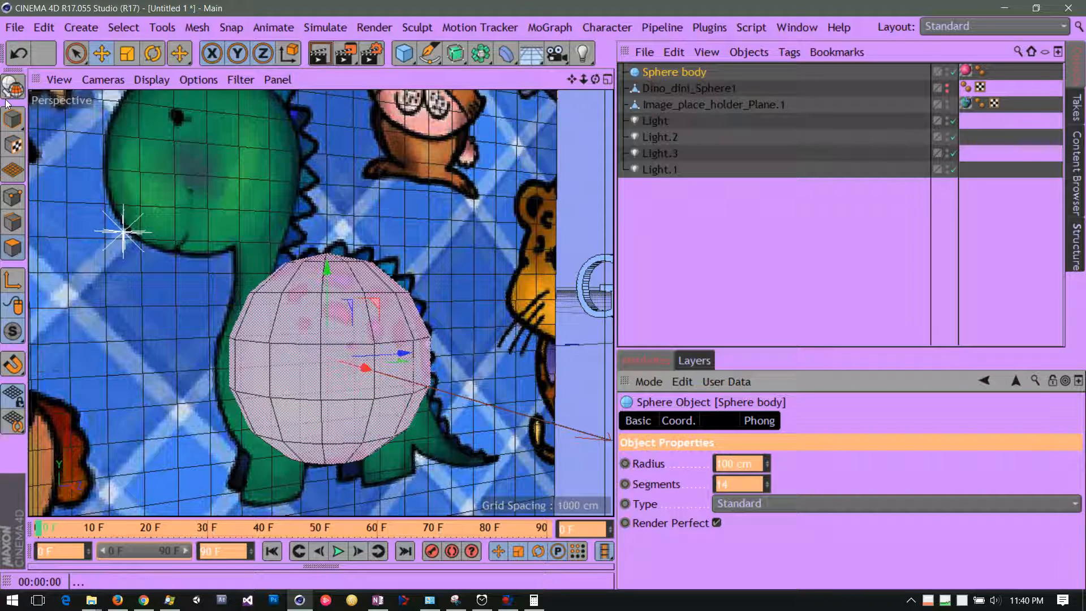
pyautogui.click(13, 127)
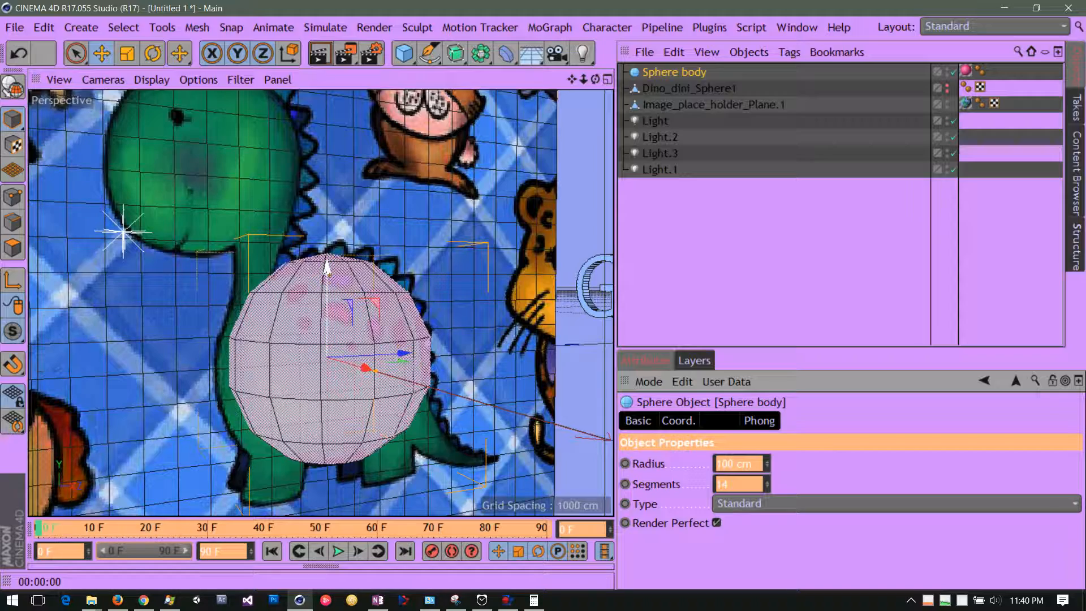
pyautogui.moveTo(327, 266)
pyautogui.mouseDown()
pyautogui.moveTo(326, 225)
pyautogui.moveTo(316, 271)
pyautogui.mouseUp()
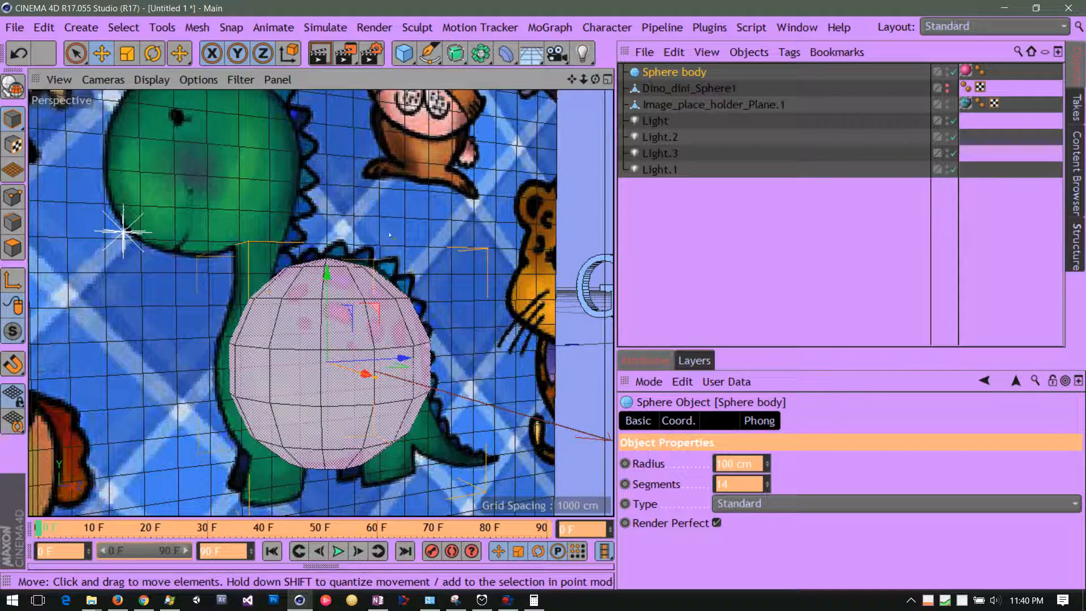
# Render the perspective view to check the Sphere body against the dinosaur reference image.
pyautogui.moveTo(595, 80)
pyautogui.mouseDown()
pyautogui.moveTo(509, 77)
pyautogui.moveTo(573, 81)
pyautogui.mouseUp()
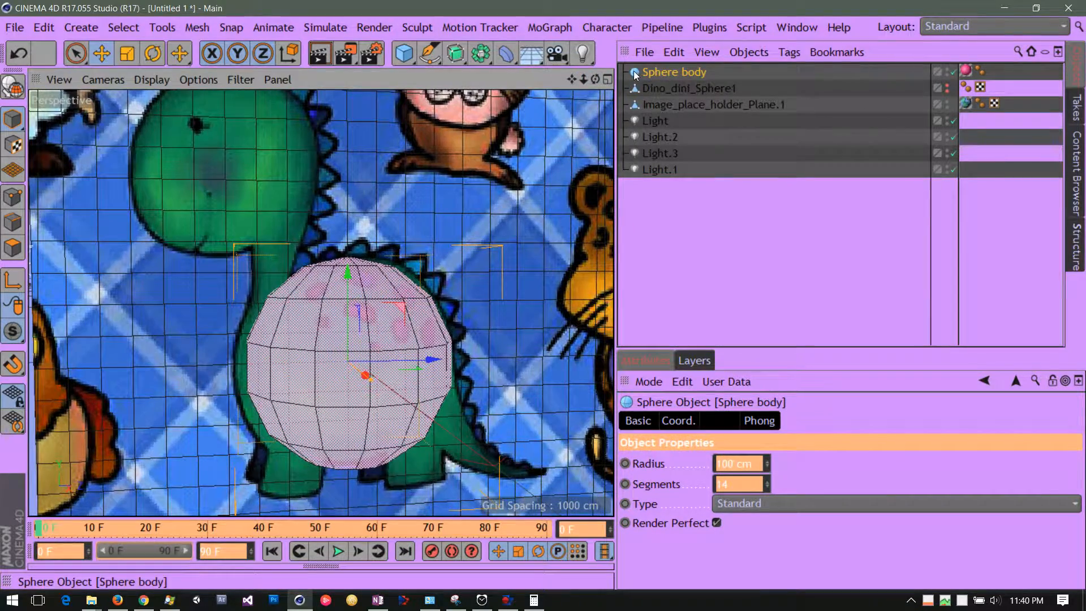
pyautogui.click(326, 57)
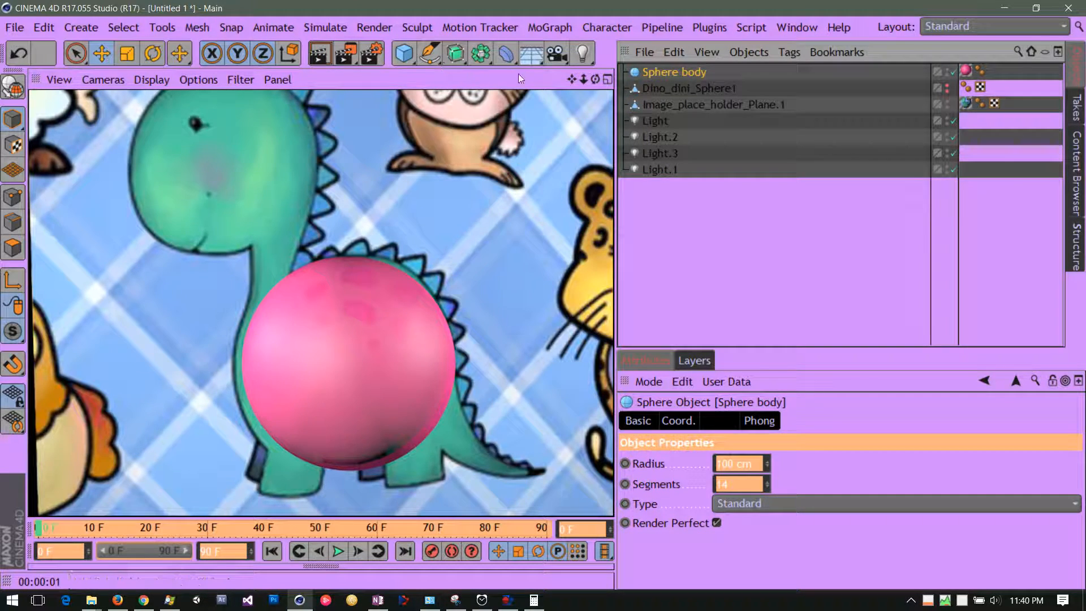
pyautogui.moveTo(570, 78); pyautogui.dragTo(555, 56)
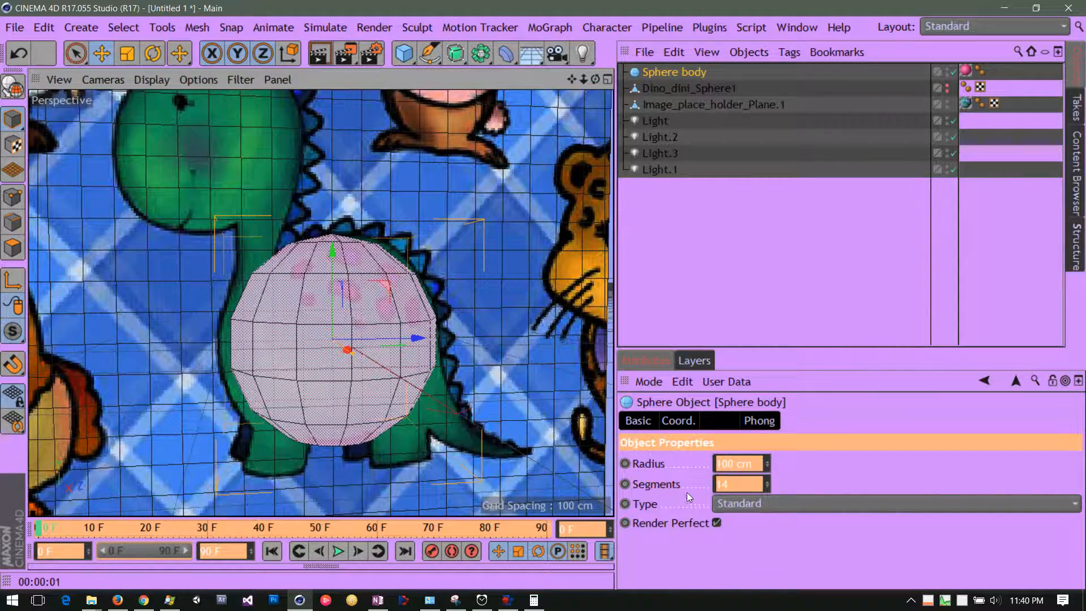
# Try different segment counts on the Sphere body, ending with 11 segments.
pyautogui.click(767, 487)
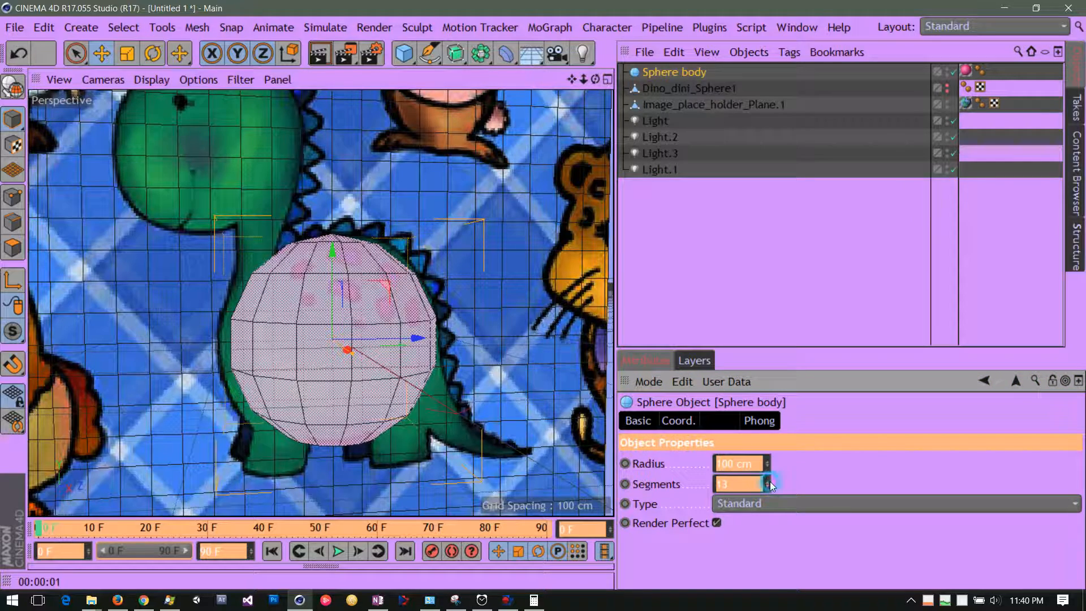
pyautogui.click(769, 480)
pyautogui.click(769, 480)
pyautogui.click(770, 488)
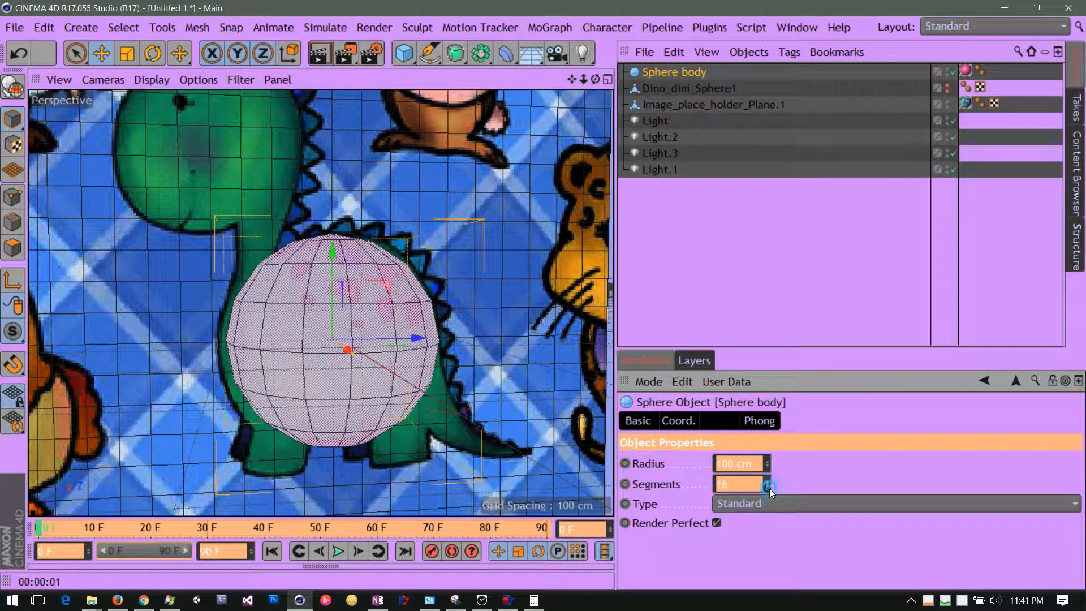
pyautogui.click(768, 487)
pyautogui.click(768, 486)
pyautogui.click(768, 486)
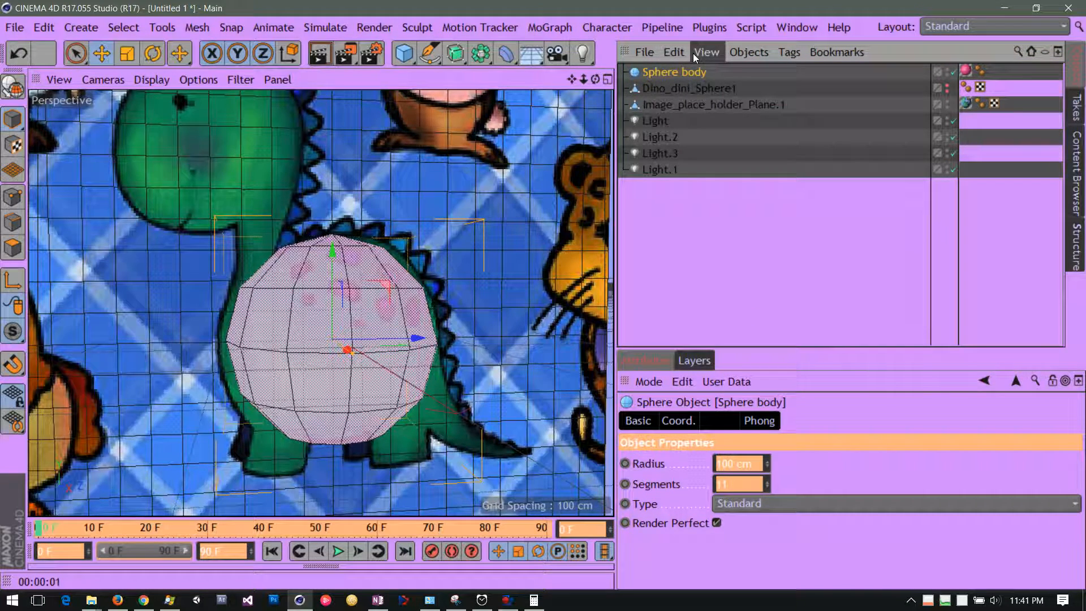
# Place the object manager group's tabs along its top edge and show the Objects list.
pyautogui.rightClick(907, 53)
pyautogui.moveTo(891, 316)
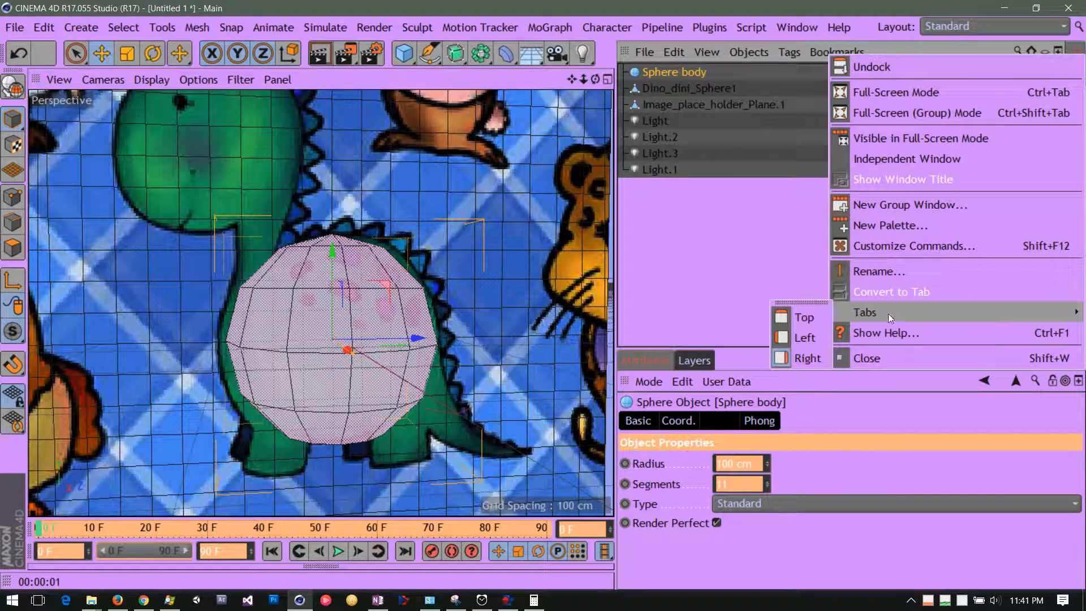
pyautogui.click(792, 317)
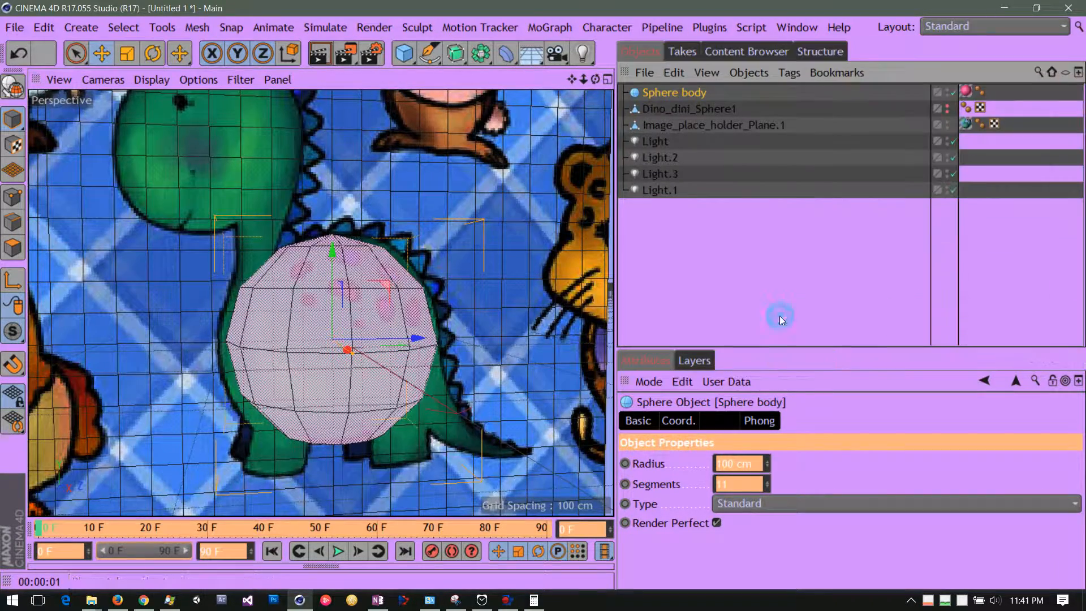
pyautogui.click(677, 55)
pyautogui.click(642, 52)
# Disable Render Perfect on the Sphere body and render the view to see its faceted outline.
pyautogui.click(716, 523)
pyautogui.click(716, 523)
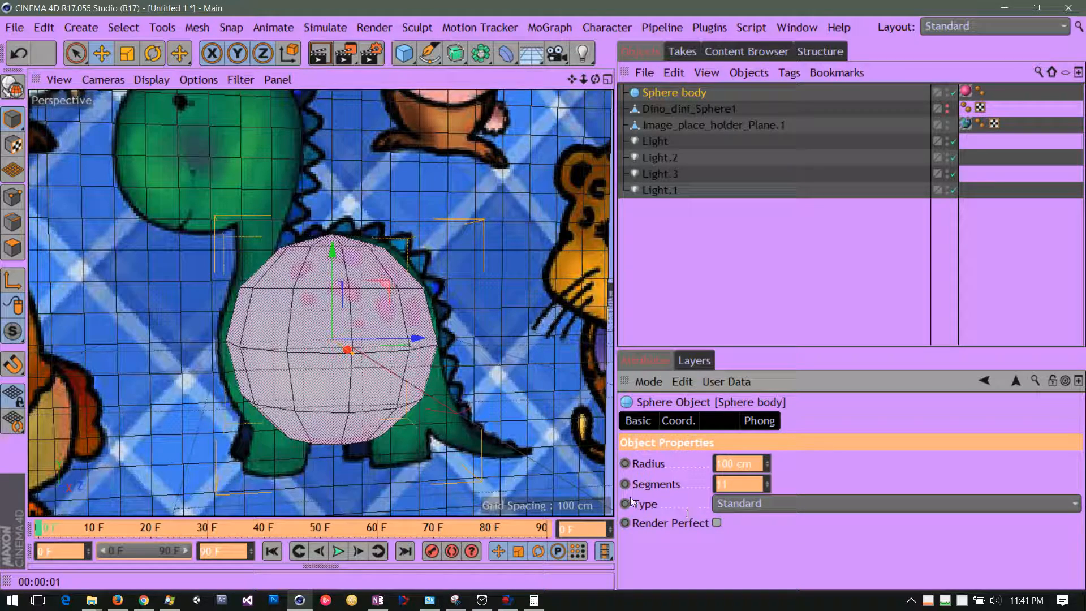
pyautogui.click(319, 54)
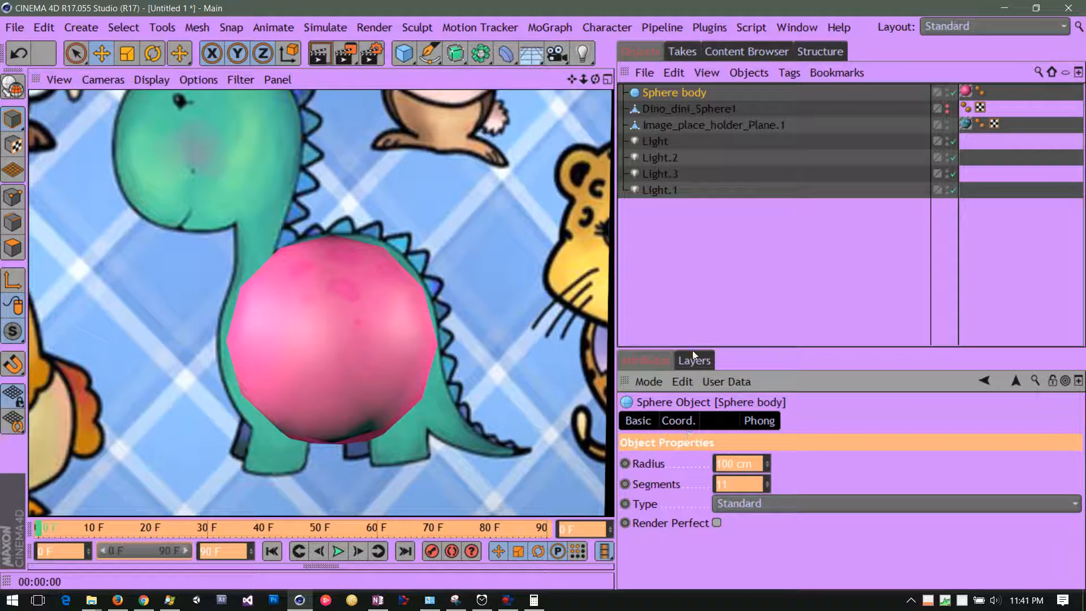
# Enable Render Perfect on the Sphere body again and render the view for comparison.
pyautogui.click(717, 522)
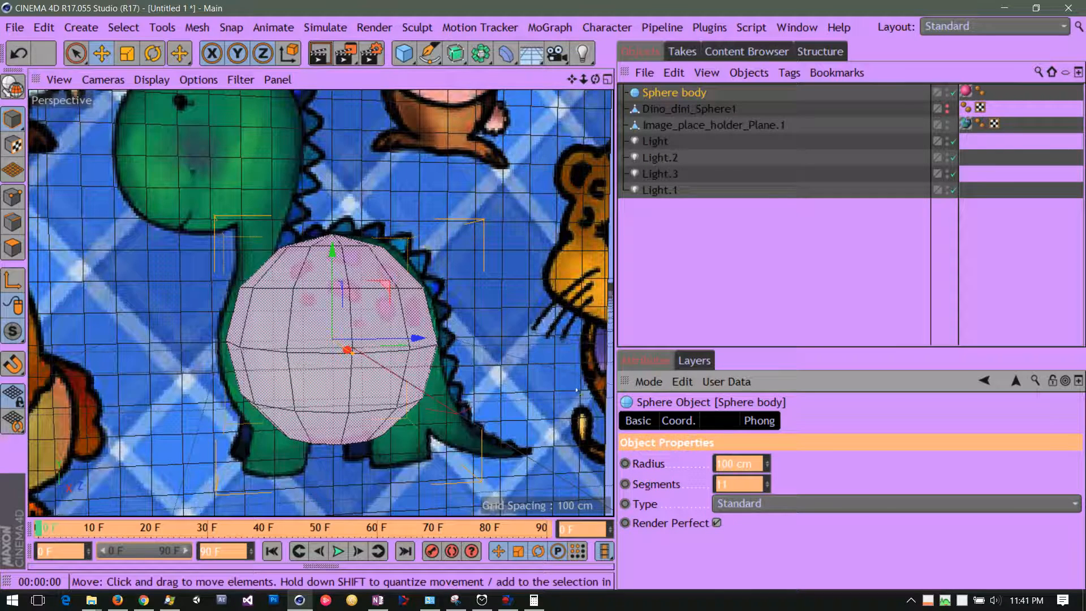
pyautogui.click(322, 56)
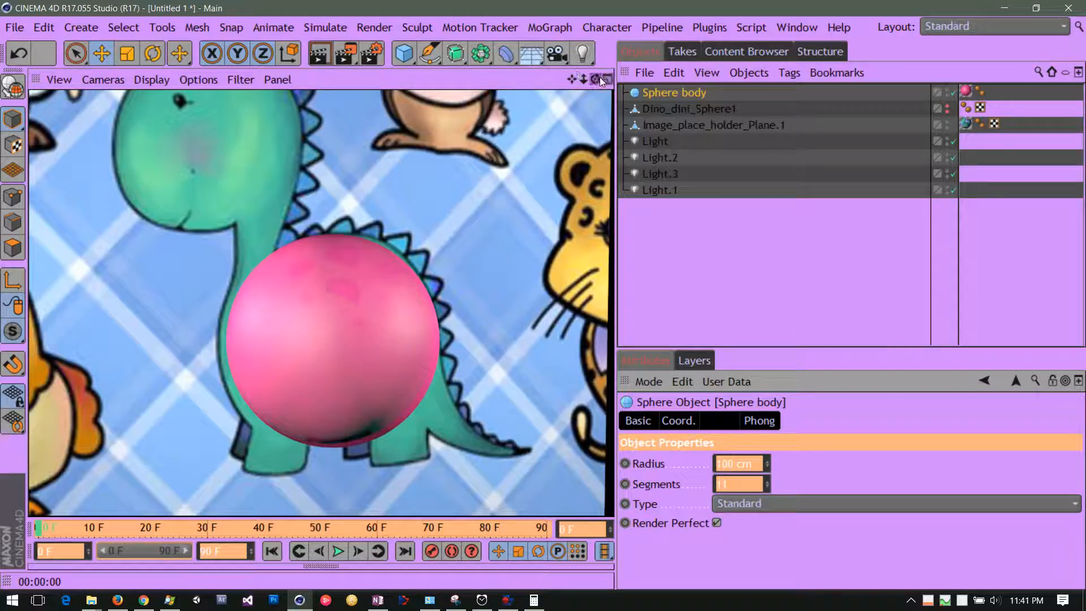
pyautogui.moveTo(595, 79)
pyautogui.mouseDown()
pyautogui.moveTo(423, 84)
pyautogui.moveTo(596, 79)
pyautogui.moveTo(585, 77)
pyautogui.mouseUp()
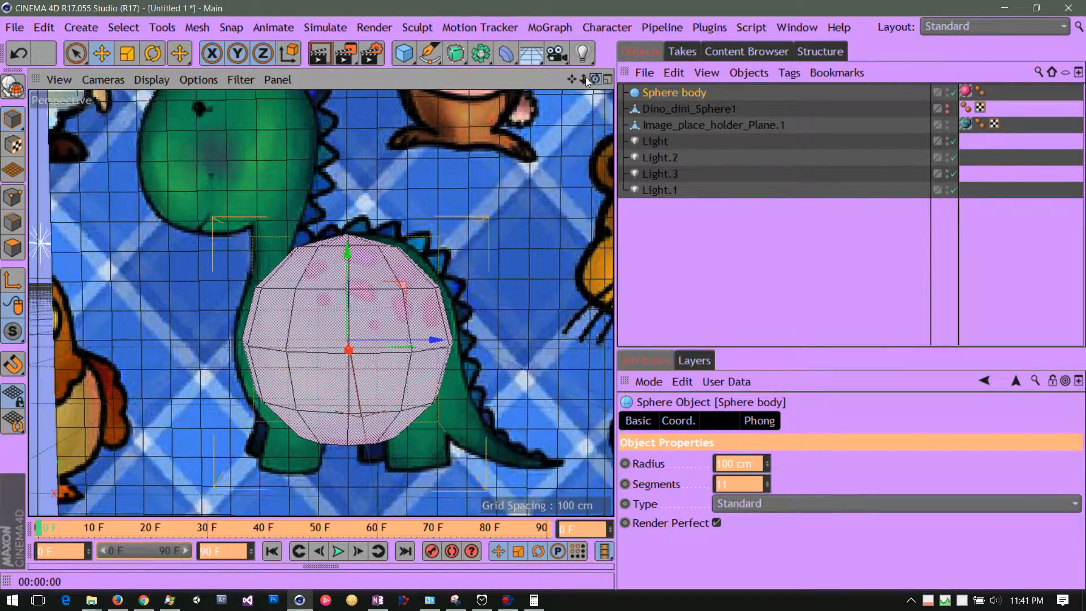
# Turn off Render Perfect on the Sphere body and set its segments to 12.
pyautogui.click(717, 522)
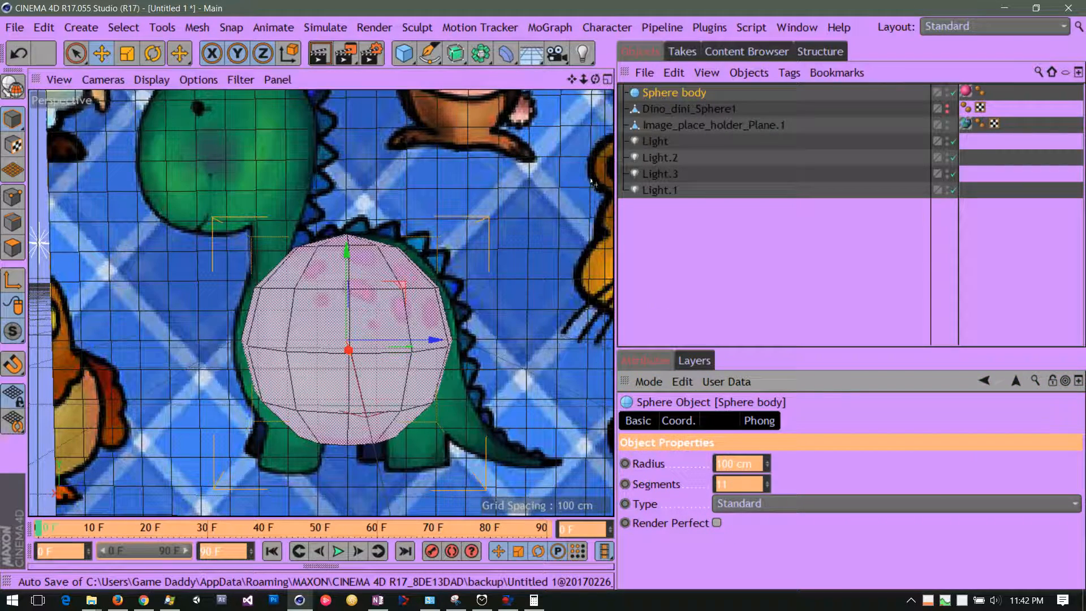
pyautogui.moveTo(594, 79); pyautogui.dragTo(616, 90)
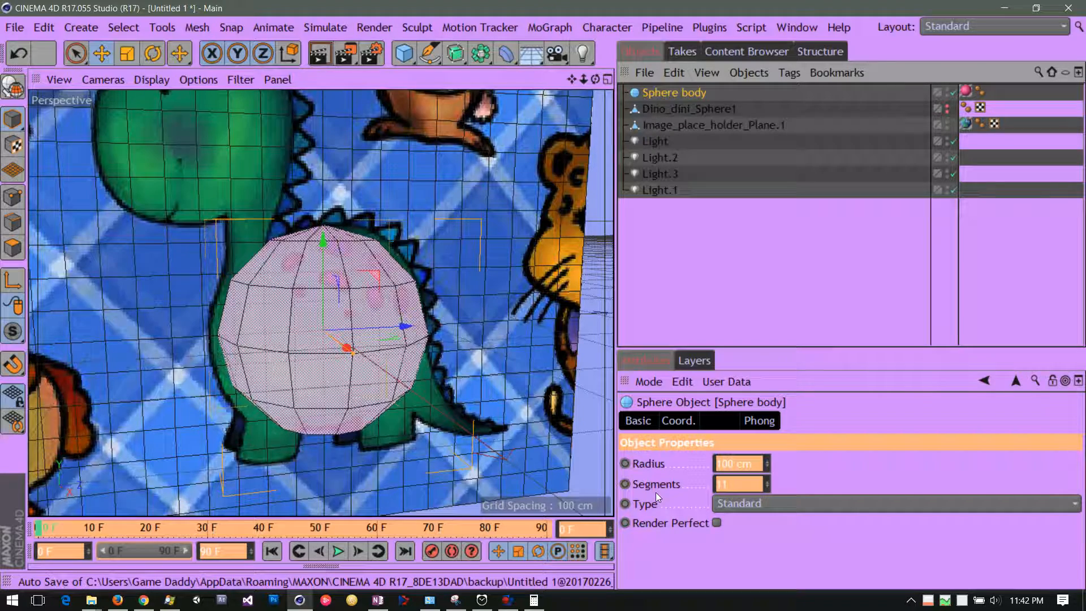
pyautogui.click(767, 488)
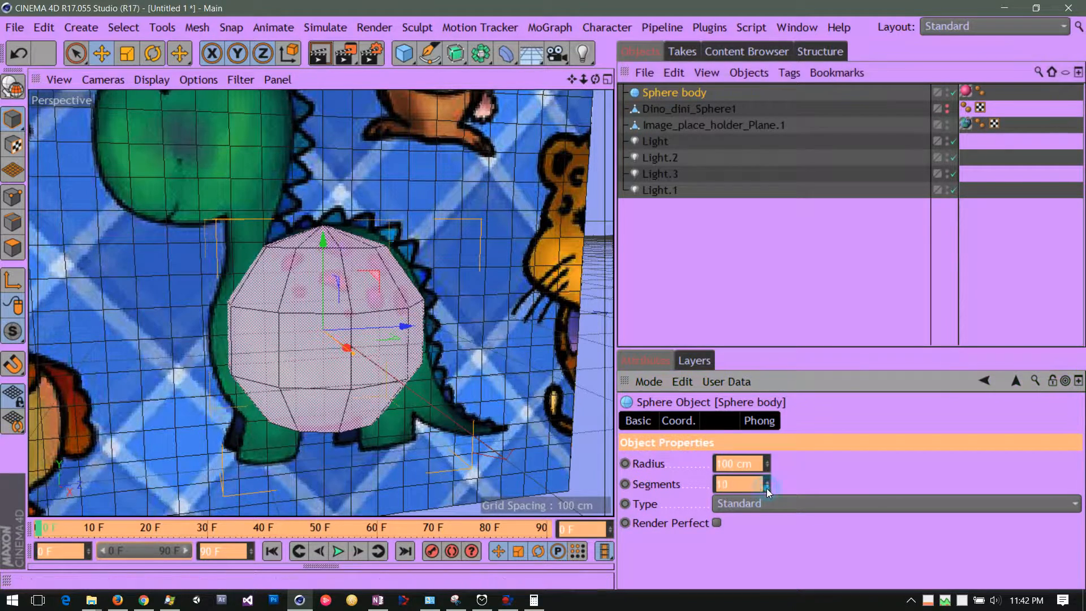
pyautogui.click(766, 487)
pyautogui.click(767, 487)
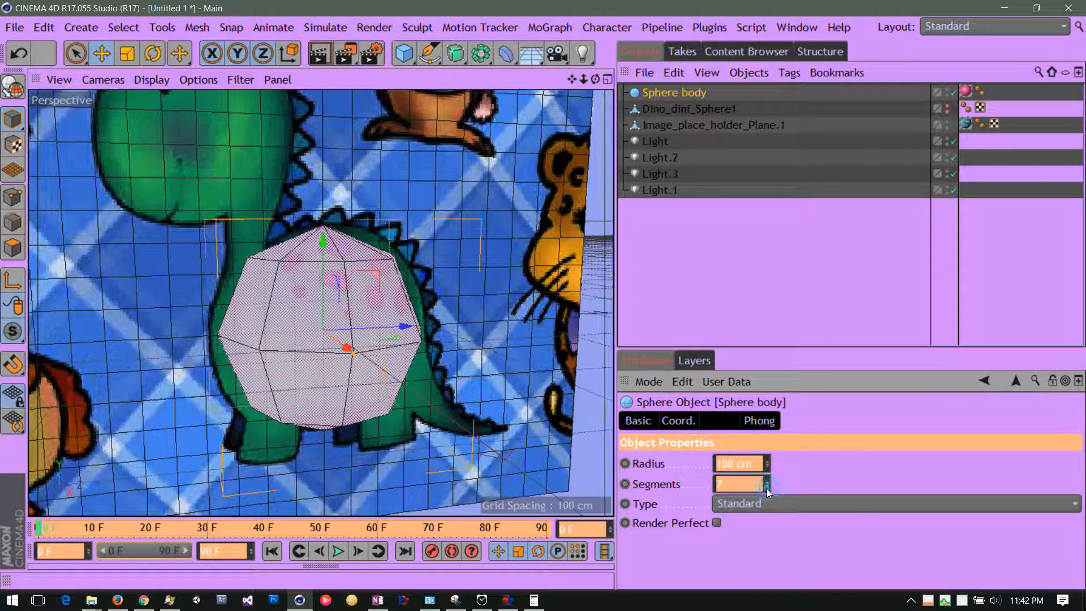
pyautogui.click(765, 481)
pyautogui.click(767, 482)
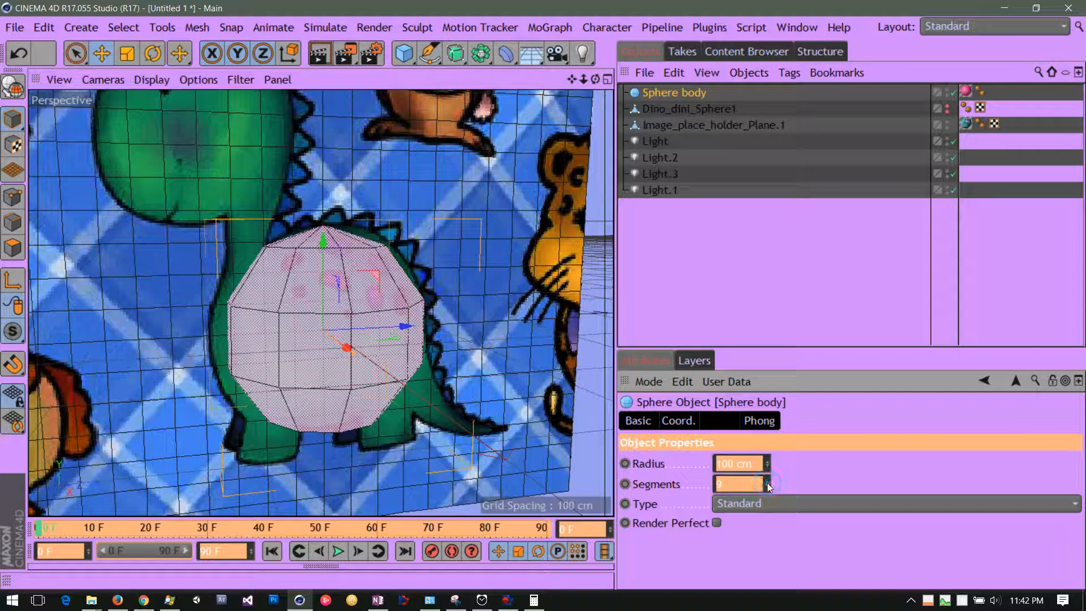
pyautogui.click(767, 481)
pyautogui.click(767, 482)
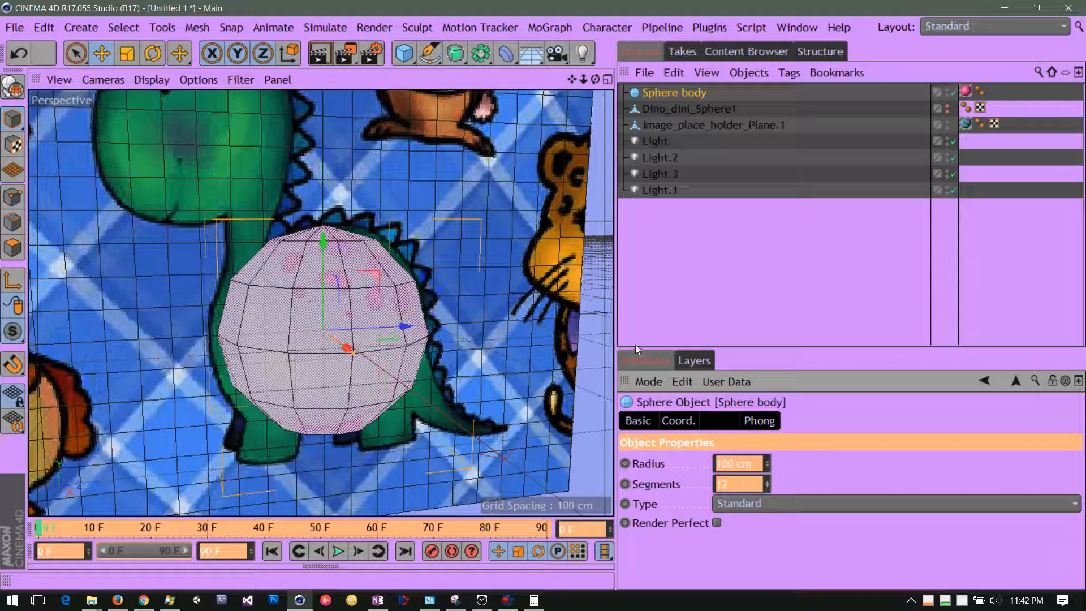
# Reduce the Sphere body's segments to 9.
pyautogui.moveTo(571, 79)
pyautogui.mouseDown()
pyautogui.moveTo(571, 60)
pyautogui.moveTo(483, 70)
pyautogui.moveTo(574, 76)
pyautogui.mouseUp()
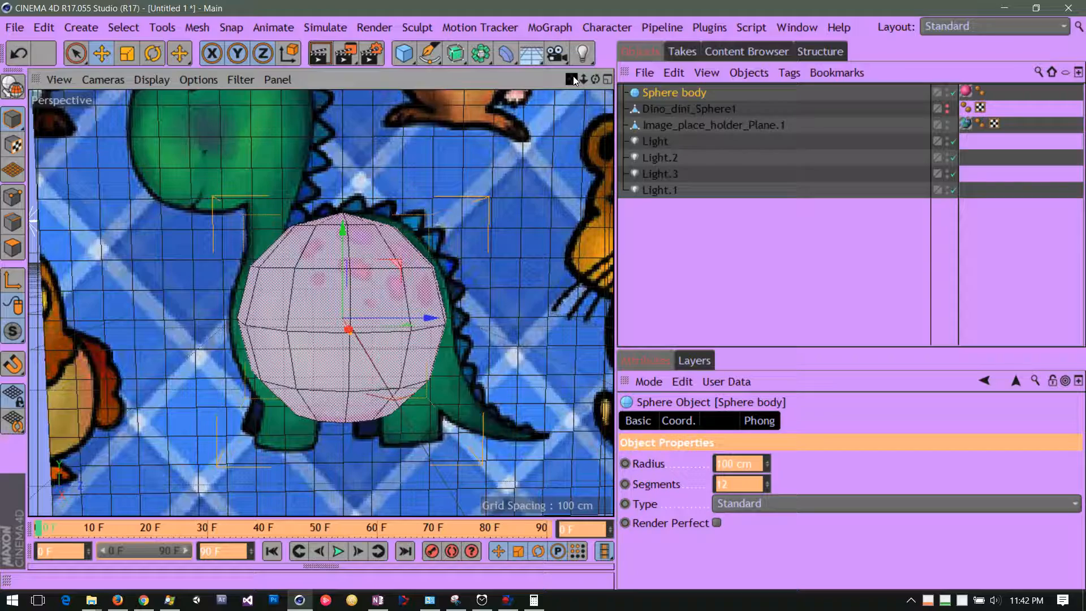
pyautogui.moveTo(596, 81); pyautogui.dragTo(569, 77)
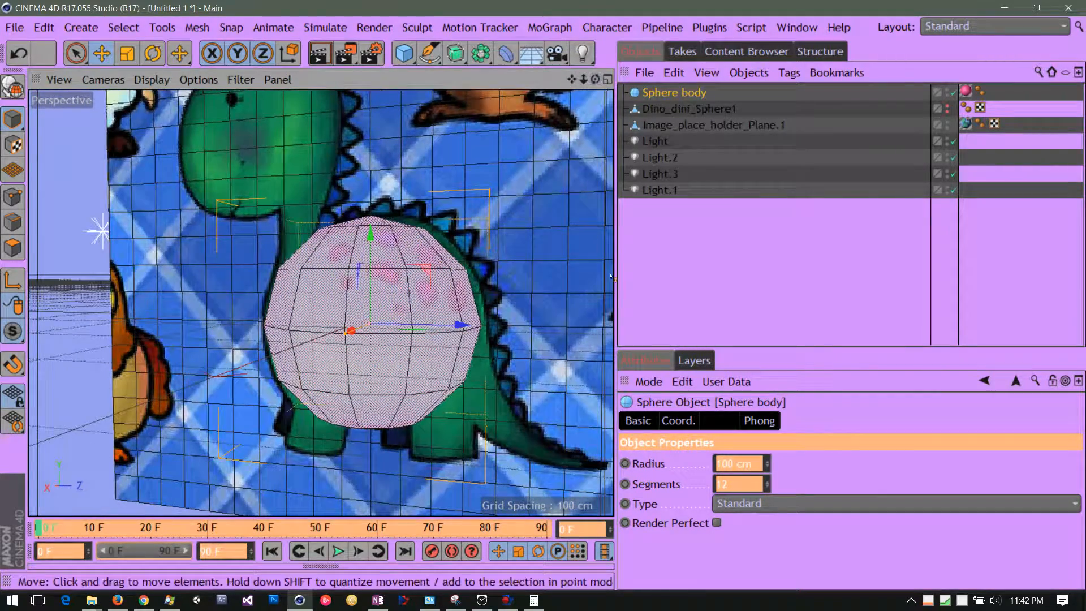
pyautogui.click(768, 486)
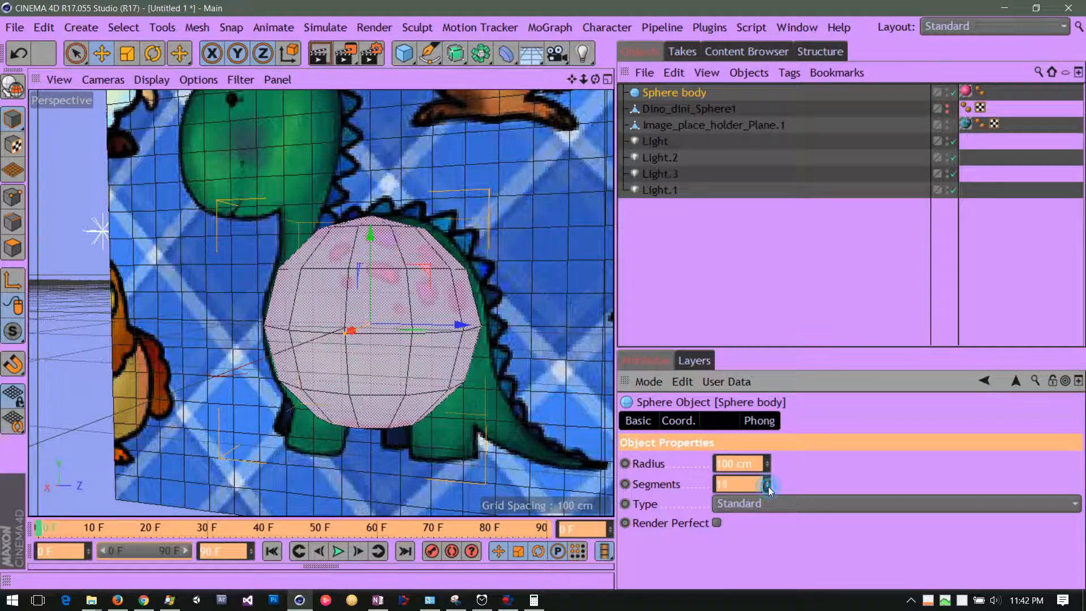
pyautogui.click(768, 487)
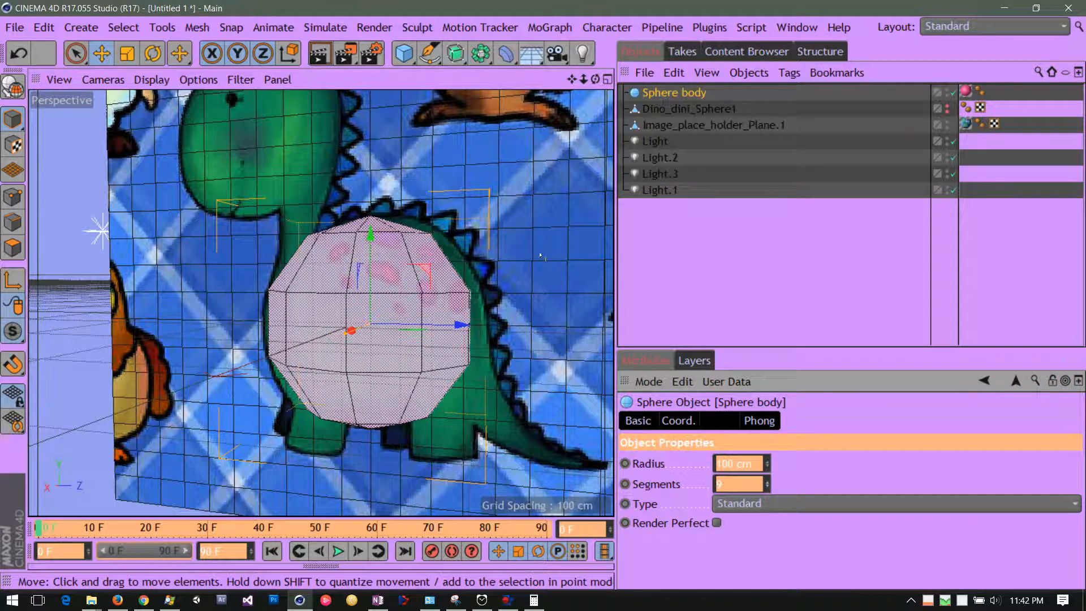
# Disable the Sphere body and make Dino_dini_Sphere1 visible in the viewport.
pyautogui.moveTo(570, 80); pyautogui.dragTo(673, 76)
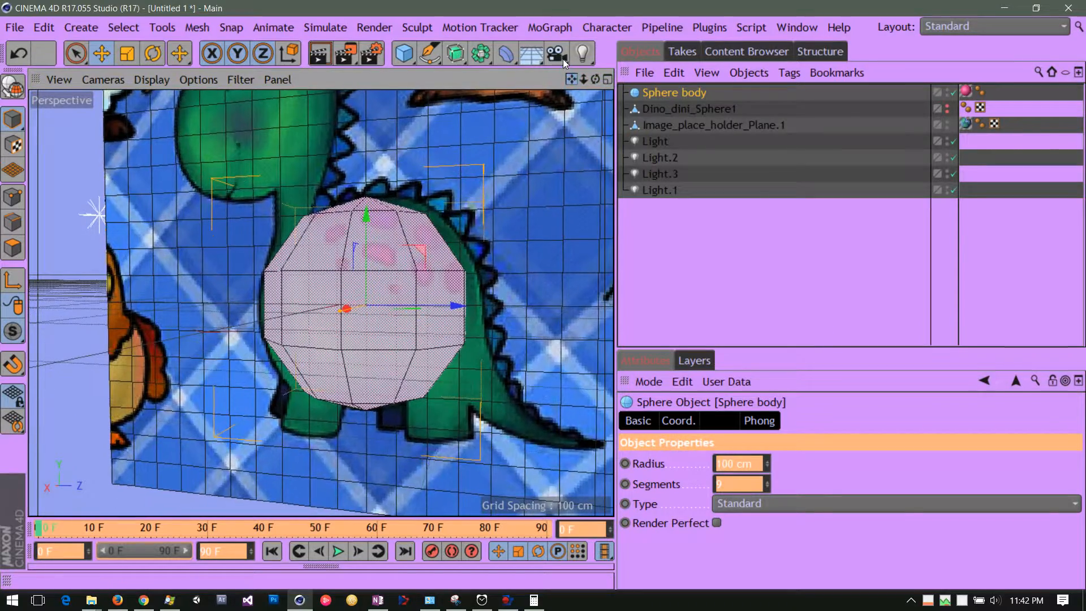
pyautogui.moveTo(622, 70)
pyautogui.mouseDown()
pyautogui.moveTo(597, 98)
pyautogui.moveTo(592, 132)
pyautogui.moveTo(614, 75)
pyautogui.mouseUp()
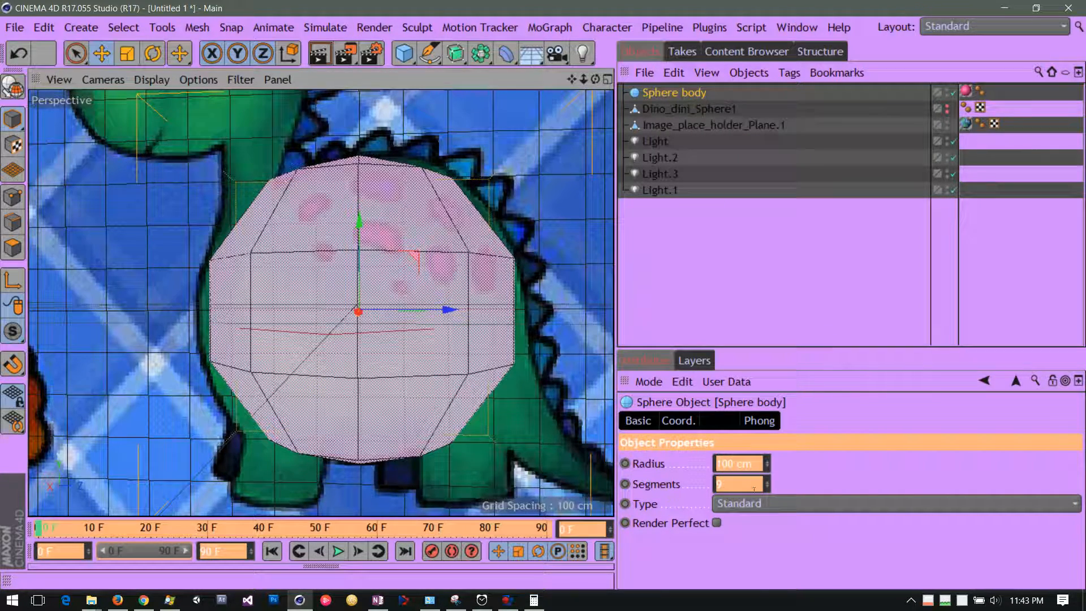
pyautogui.click(953, 92)
pyautogui.click(948, 107)
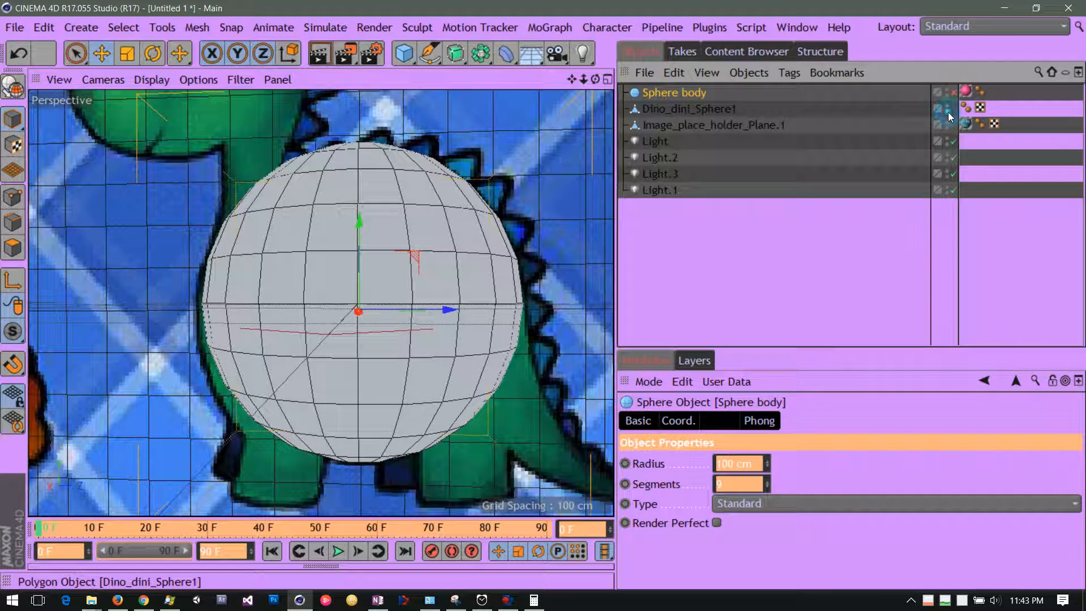
# In polygon mode, pull one upper front polygon of Dino_dini_Sphere1 outward along the X axis, and select a neighbouring polygon.
pyautogui.click(691, 125)
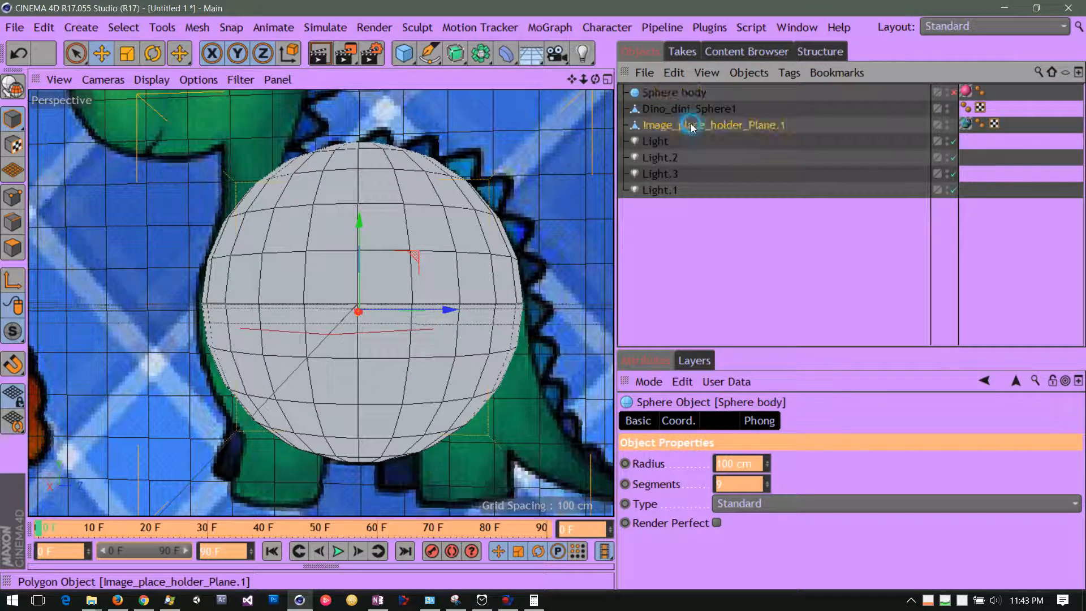
pyautogui.click(684, 109)
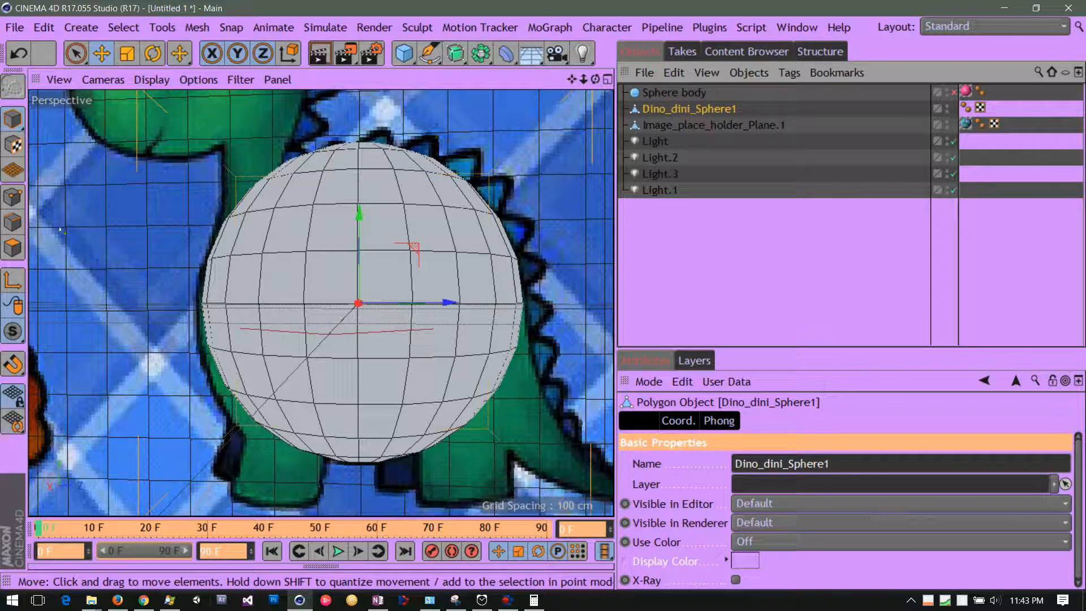
pyautogui.click(12, 247)
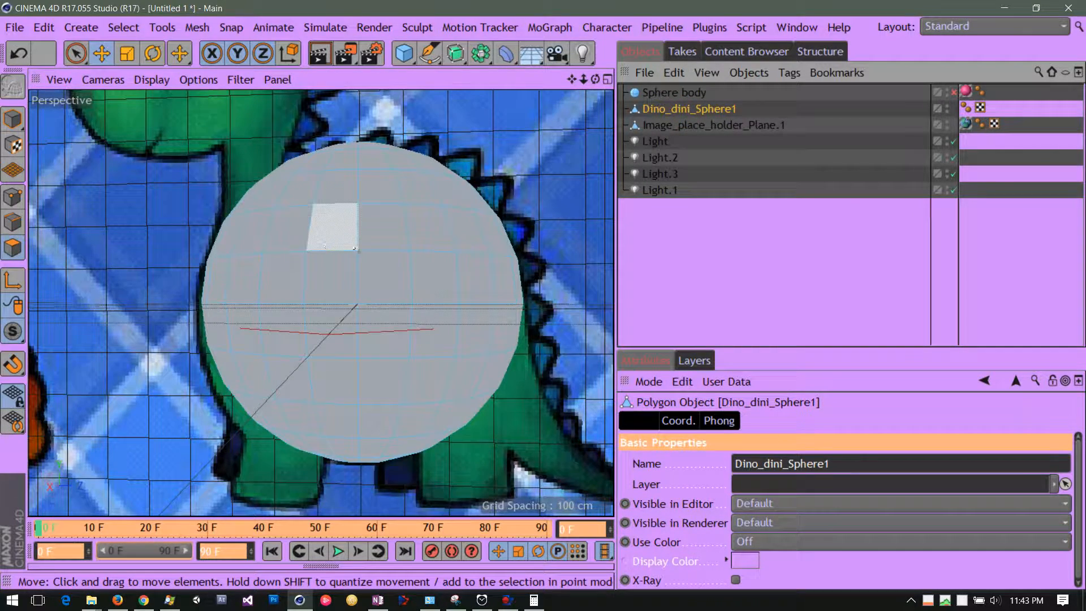
pyautogui.click(326, 225)
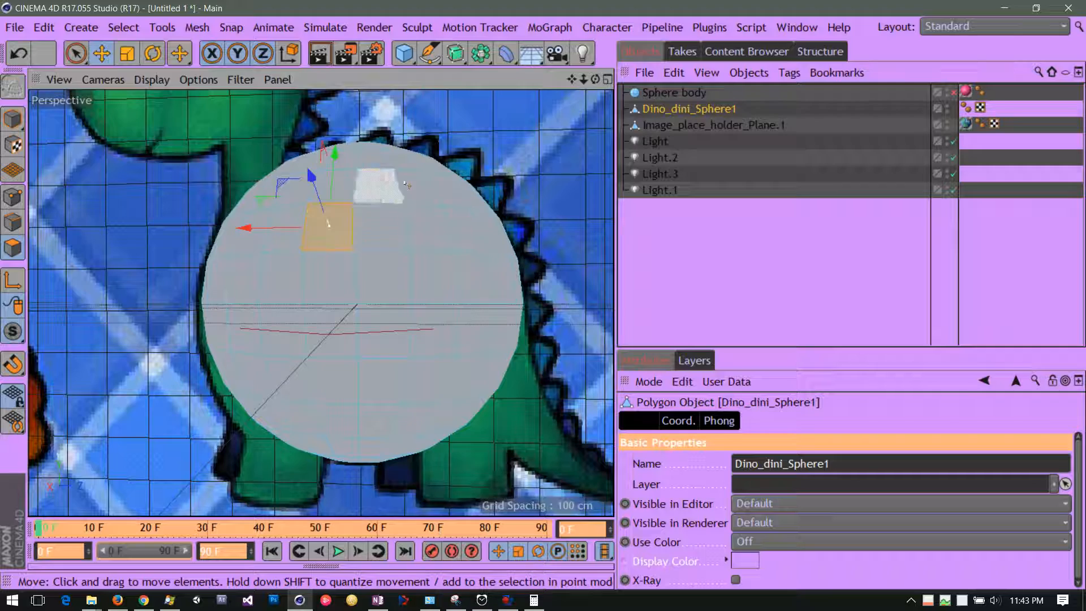
pyautogui.moveTo(595, 80); pyautogui.dragTo(534, 100)
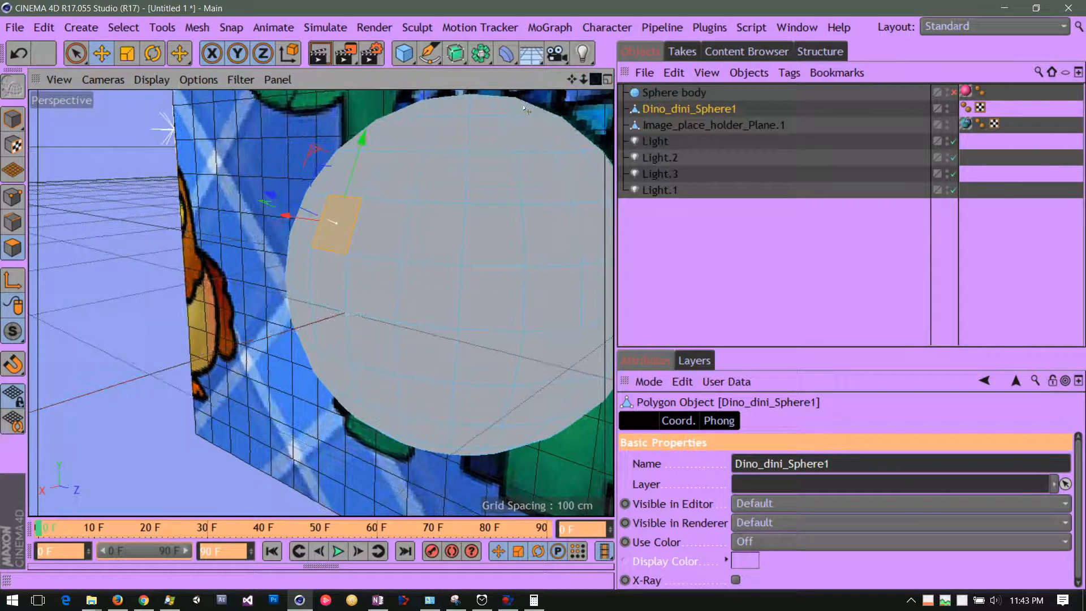
pyautogui.moveTo(282, 218); pyautogui.dragTo(189, 222)
pyautogui.click(431, 222)
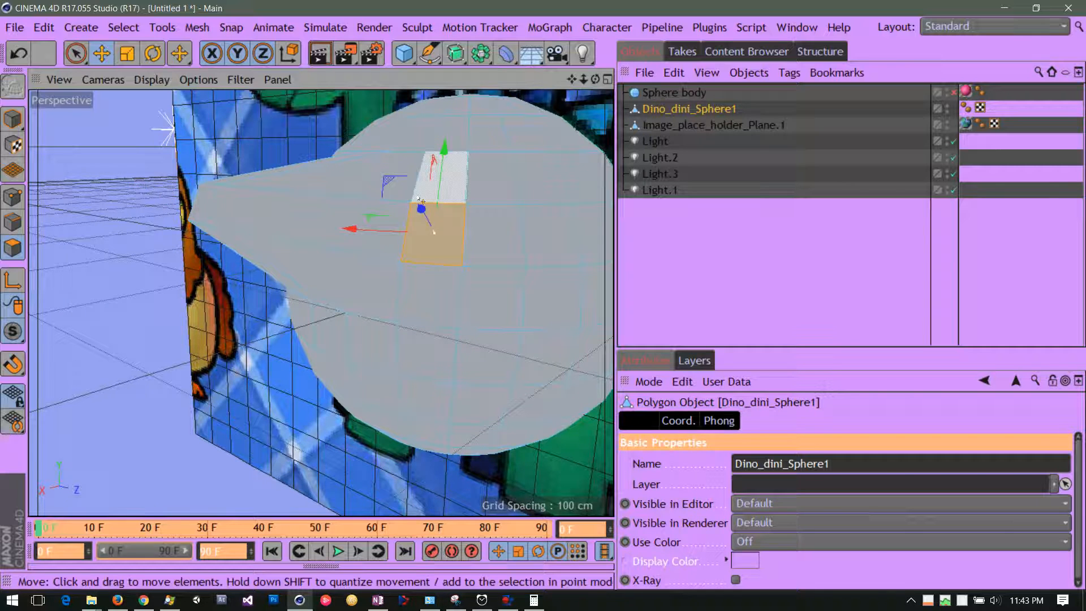
# In point mode, move one upper point of Dino_dini_Sphere1 upward, and undo the polygon and point edits.
pyautogui.click(13, 197)
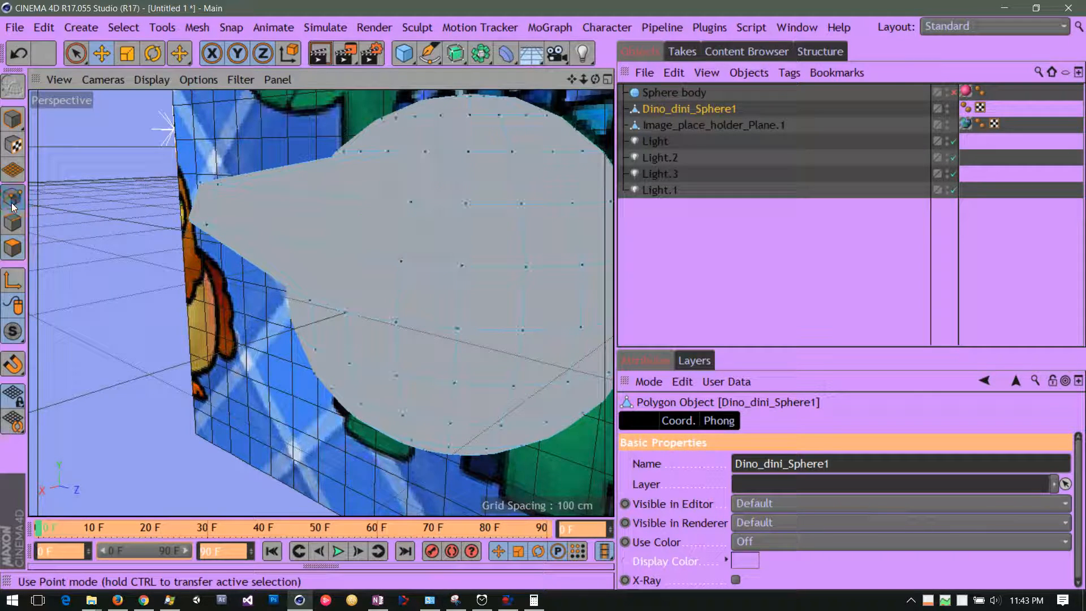
pyautogui.click(411, 201)
pyautogui.moveTo(414, 117); pyautogui.dragTo(390, 138)
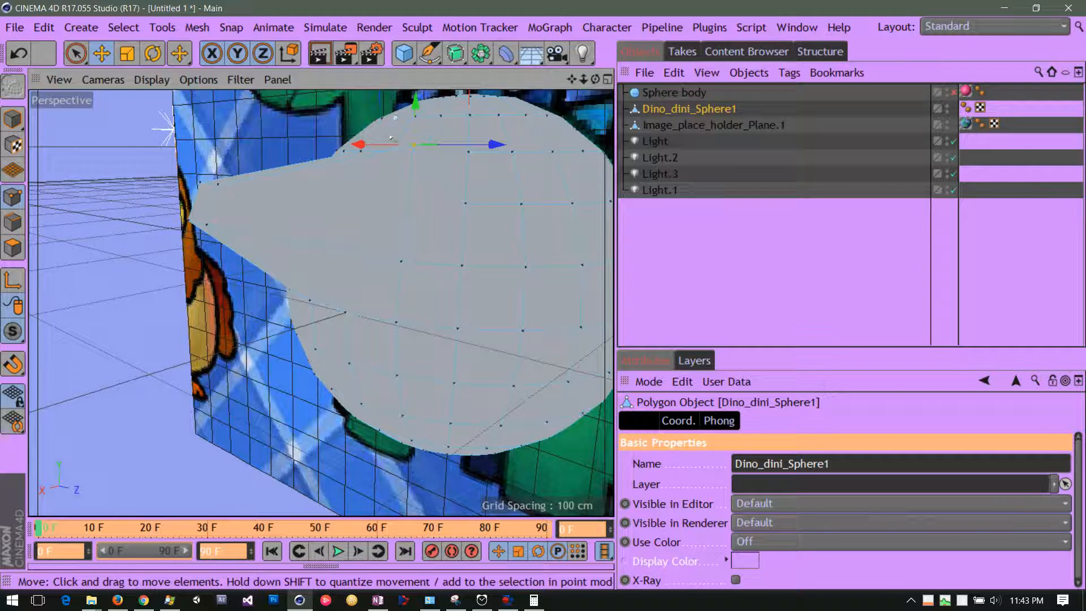
pyautogui.moveTo(595, 80); pyautogui.dragTo(636, 56)
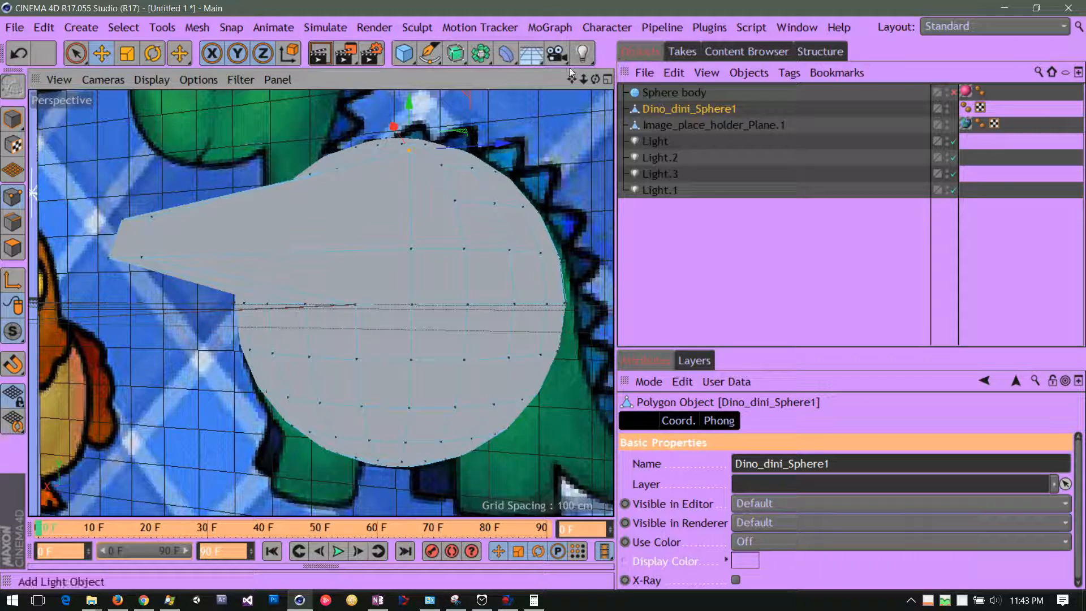
pyautogui.click(22, 53)
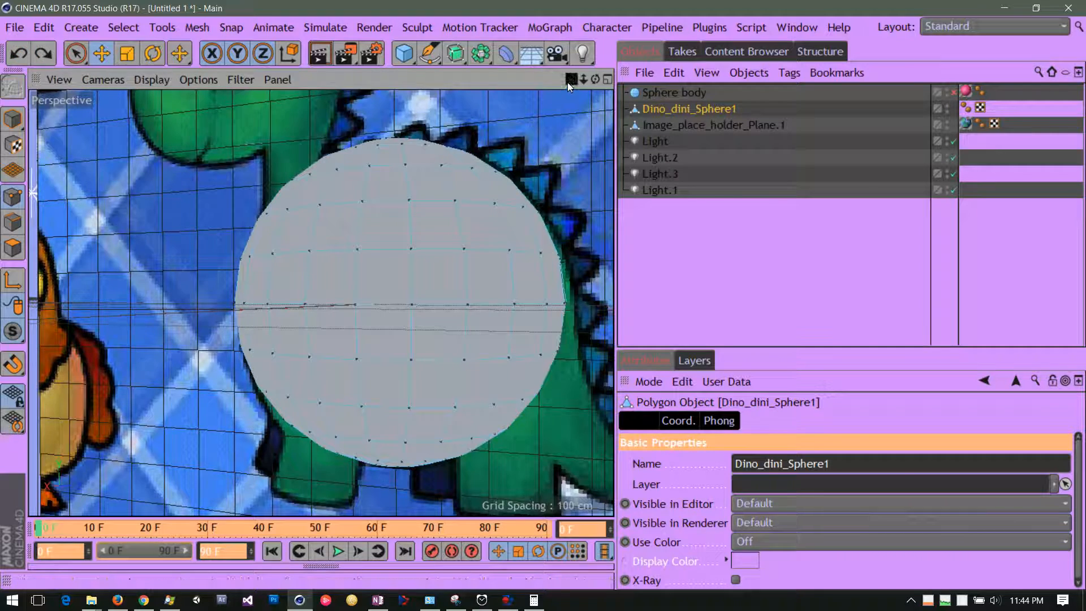
# Dismiss the timer notification and select a patch of points on the front of Dino_dini_Sphere1 with Live Selection.
pyautogui.moveTo(570, 80); pyautogui.dragTo(518, 98)
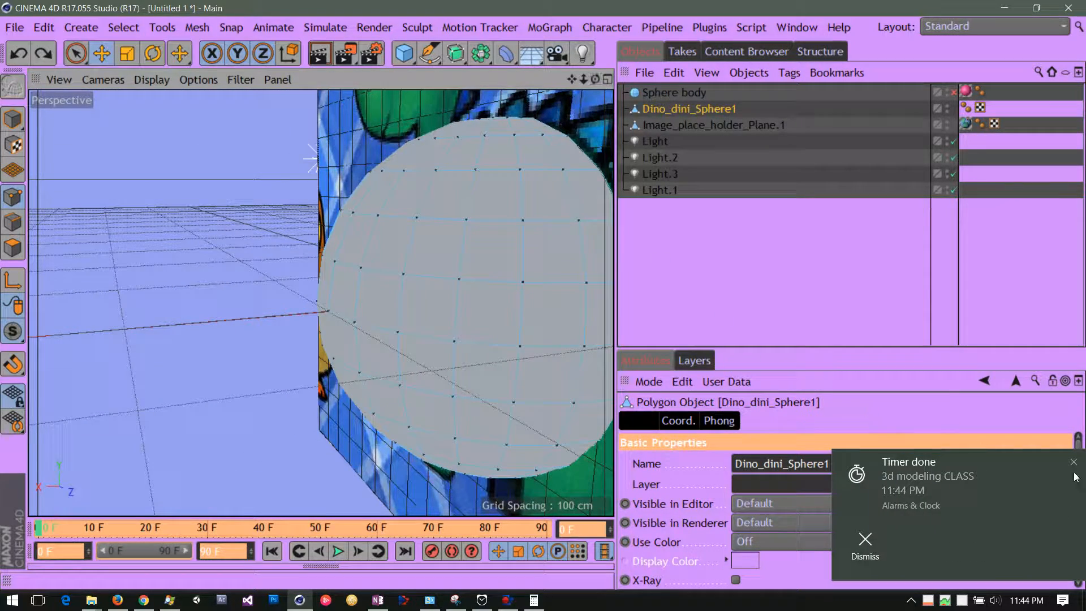
pyautogui.click(1072, 463)
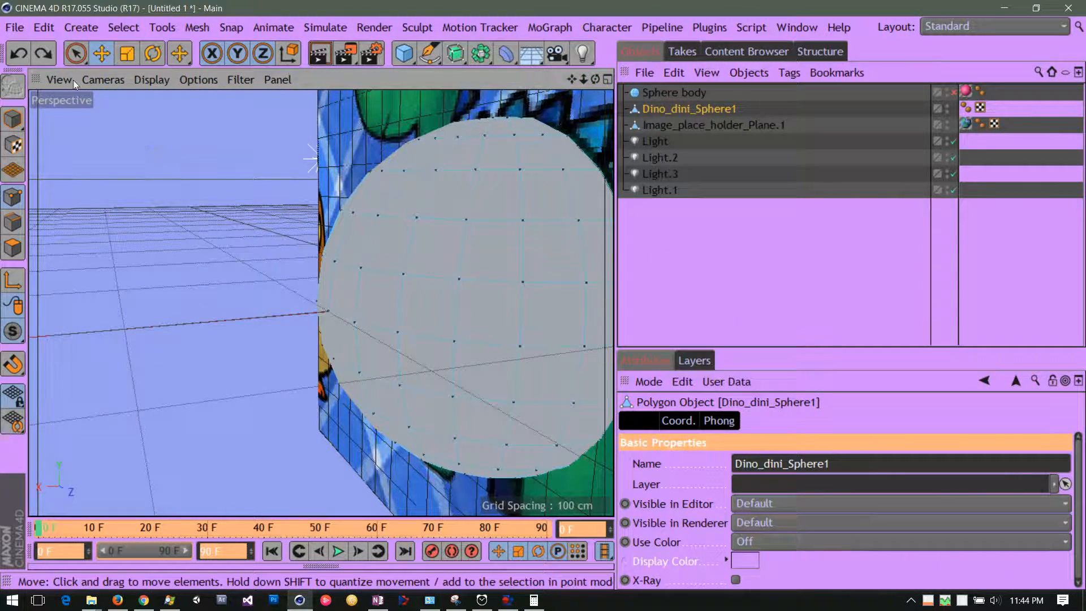
pyautogui.click(76, 55)
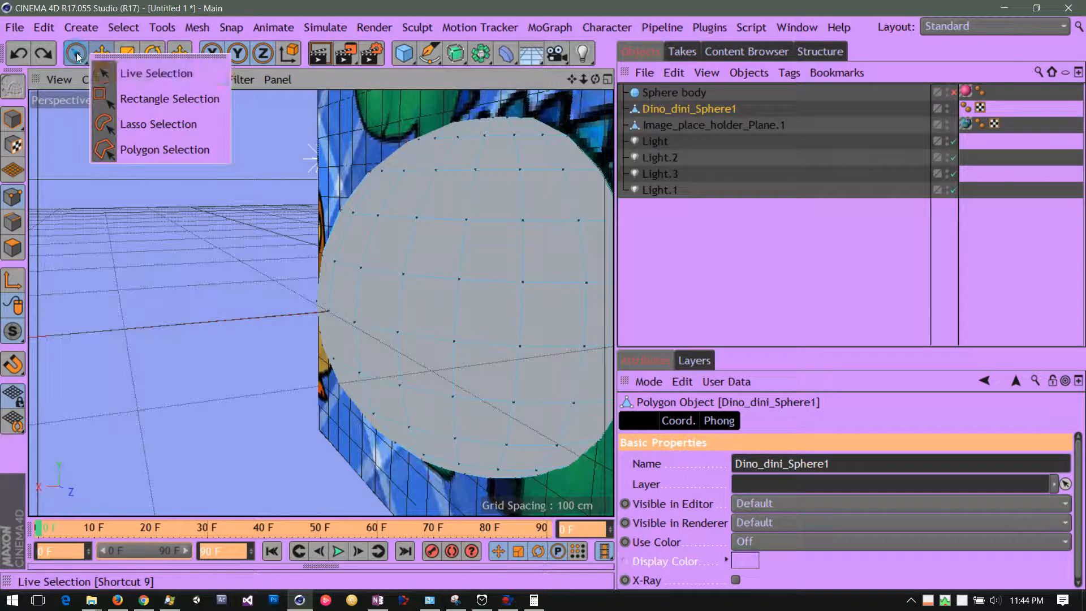
pyautogui.click(108, 75)
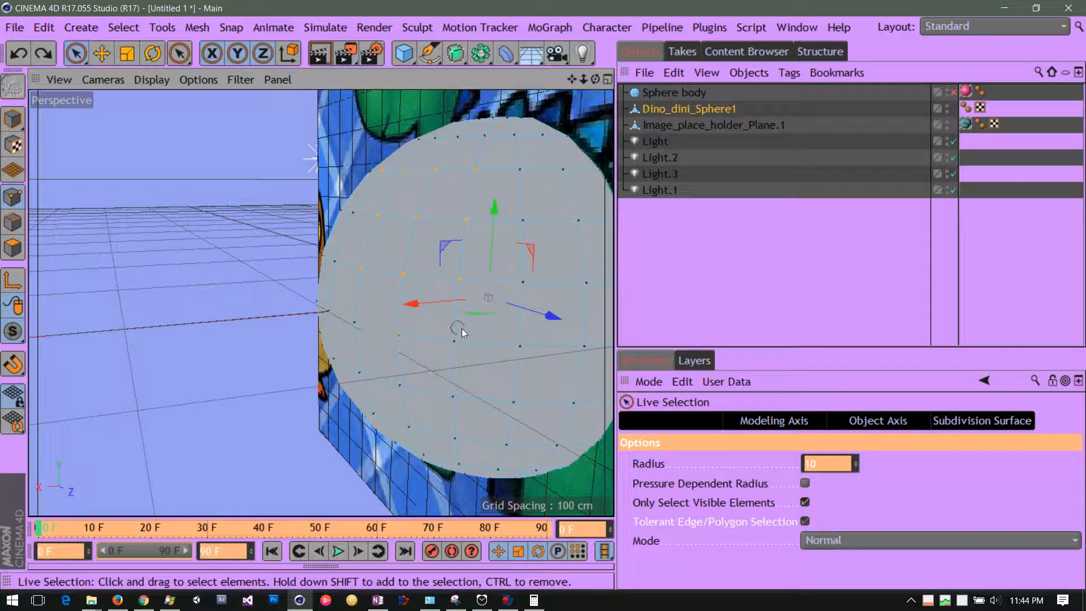
pyautogui.moveTo(448, 389); pyautogui.dragTo(460, 392)
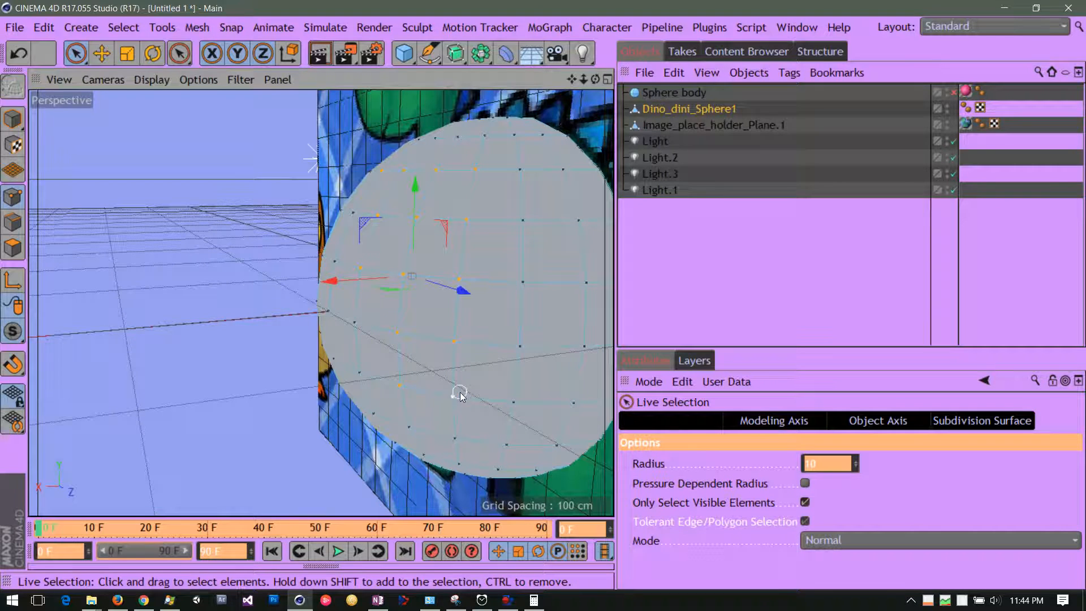
# Push the selected patch of points inward along the X axis, and undo the deformation.
pyautogui.moveTo(596, 79)
pyautogui.mouseDown()
pyautogui.moveTo(708, 73)
pyautogui.moveTo(588, 83)
pyautogui.mouseUp()
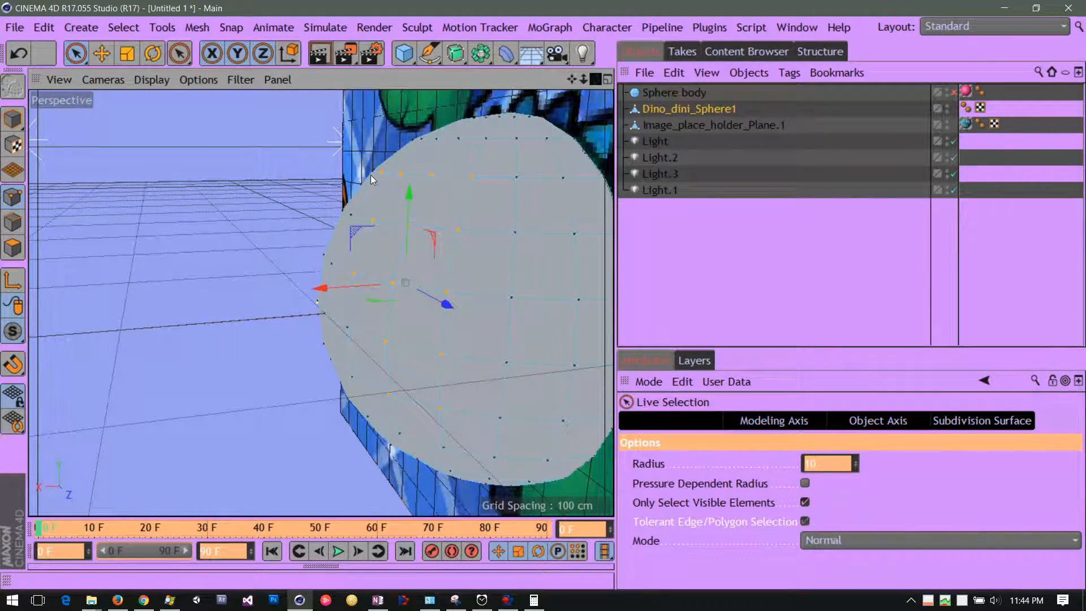
pyautogui.moveTo(324, 287); pyautogui.dragTo(372, 287)
pyautogui.moveTo(595, 79)
pyautogui.mouseDown()
pyautogui.moveTo(656, 90)
pyautogui.moveTo(777, 84)
pyautogui.moveTo(617, 77)
pyautogui.mouseUp()
pyautogui.click(16, 54)
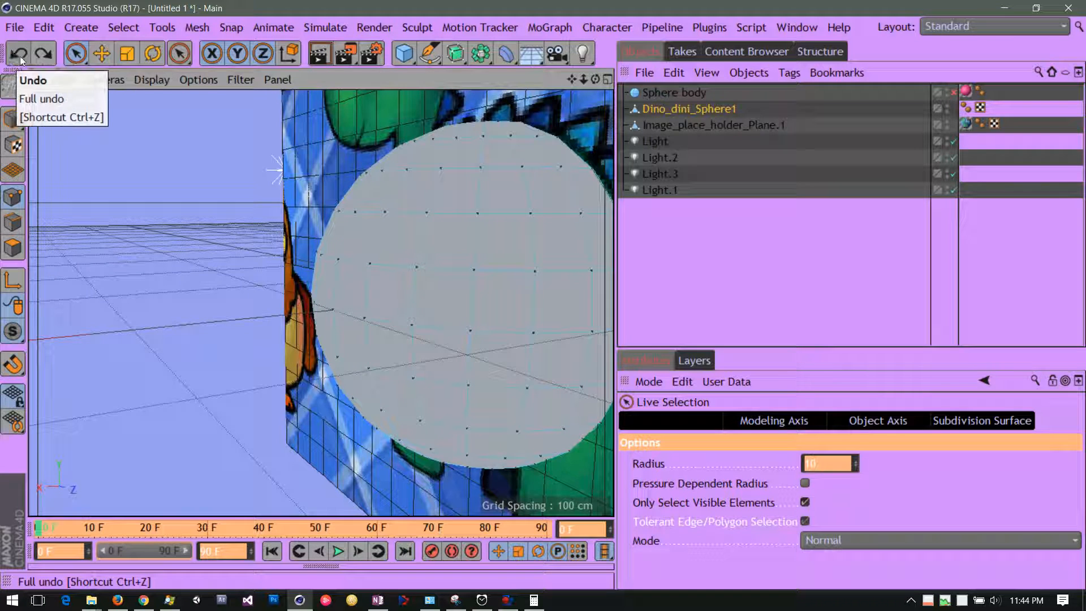
# Hide Dino_dini_Sphere1 in the editor and renderer, and enable the Sphere body again.
pyautogui.moveTo(569, 81); pyautogui.dragTo(457, 85)
pyautogui.moveTo(593, 82); pyautogui.dragTo(661, 55)
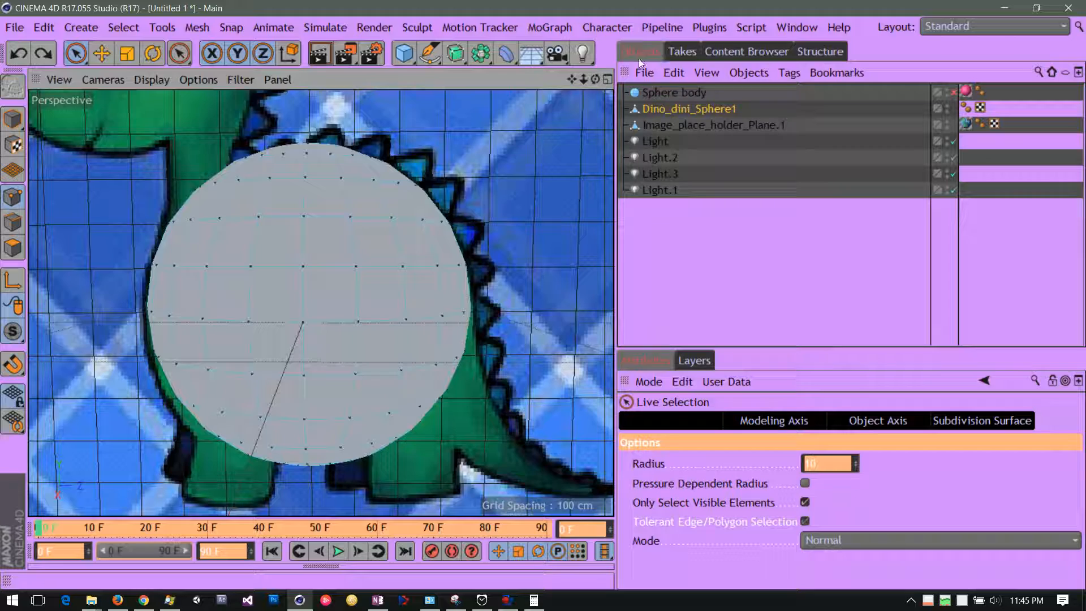
pyautogui.moveTo(578, 86); pyautogui.dragTo(664, 73)
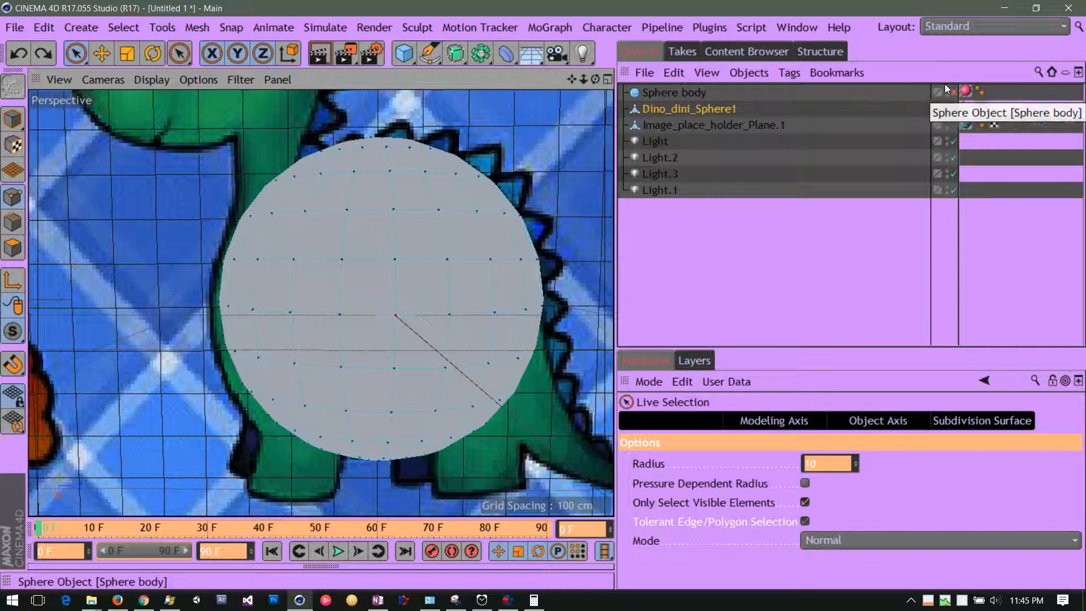
pyautogui.click(766, 118)
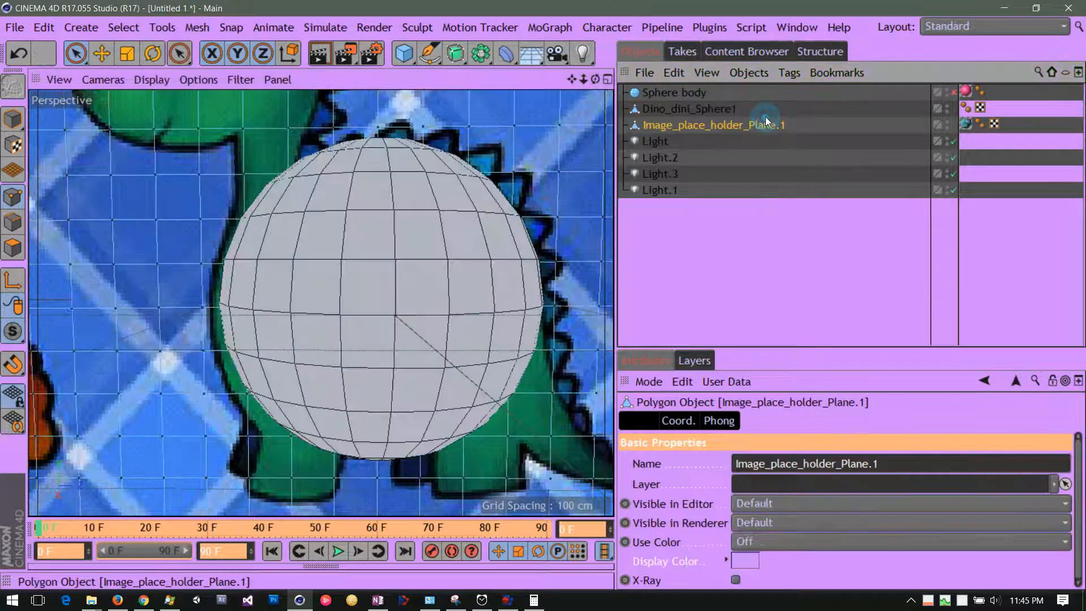
pyautogui.click(764, 112)
pyautogui.click(723, 110)
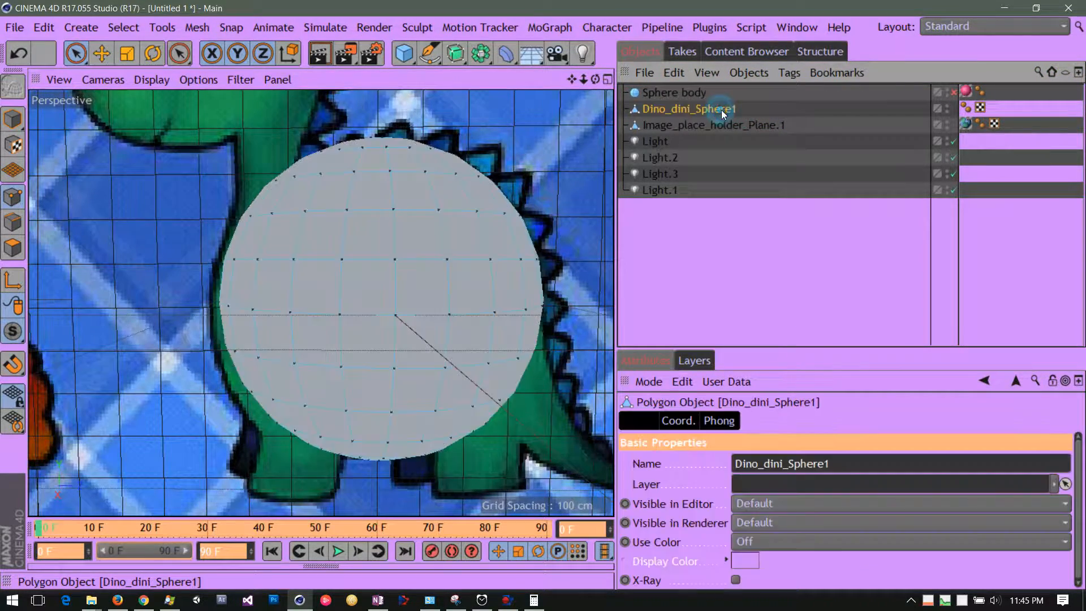
pyautogui.click(947, 107)
pyautogui.click(955, 112)
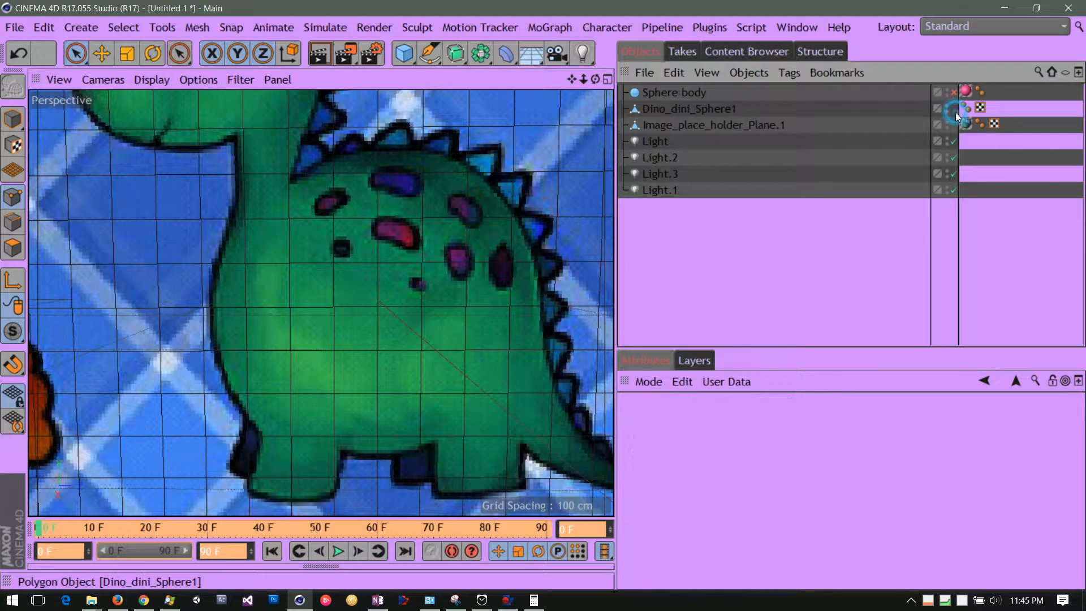
pyautogui.click(697, 95)
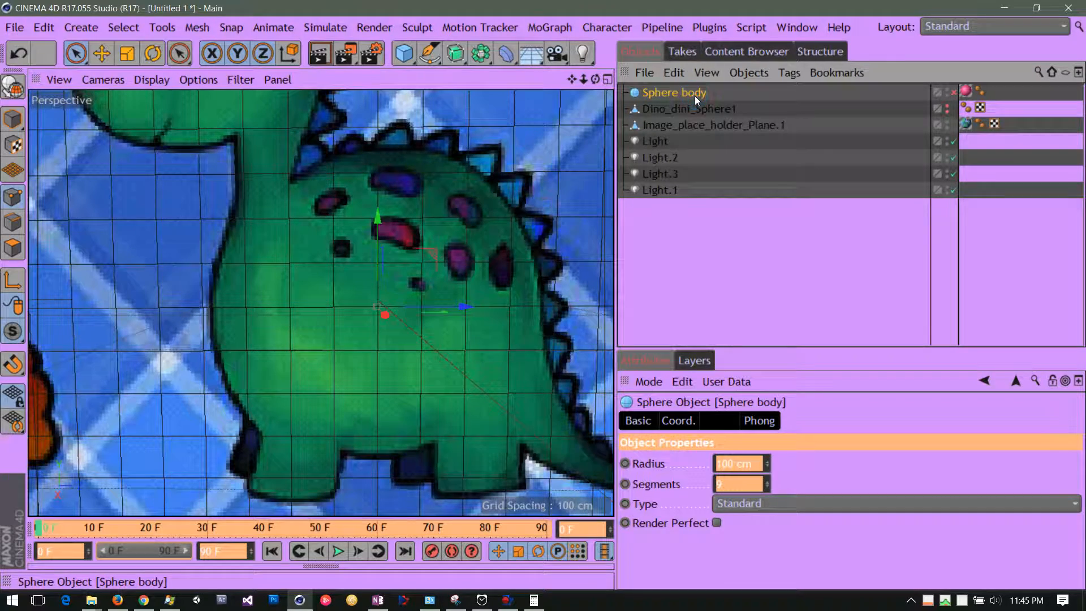
pyautogui.click(953, 91)
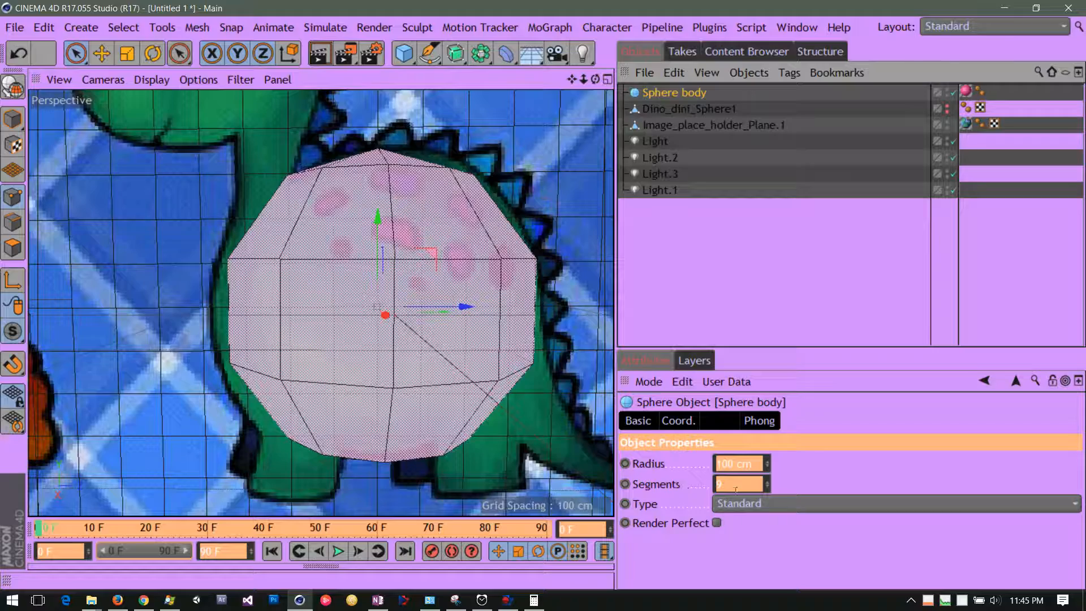
# Raise the Sphere body's segments to 78, render the active view, and inspect the sphere from several angles.
pyautogui.moveTo(769, 483); pyautogui.dragTo(722, 439)
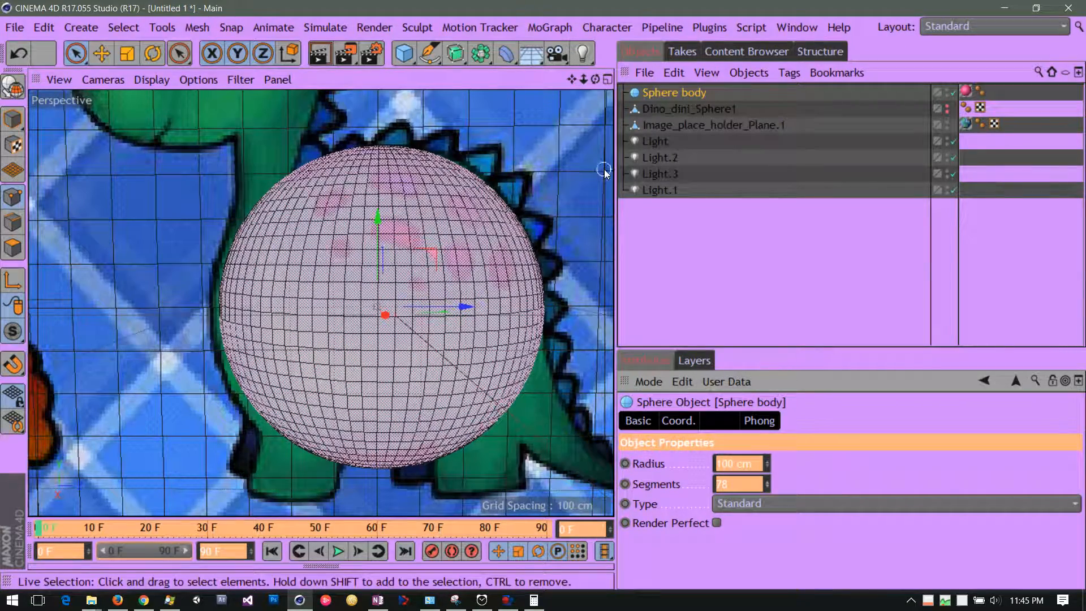
pyautogui.moveTo(596, 80); pyautogui.dragTo(657, 78)
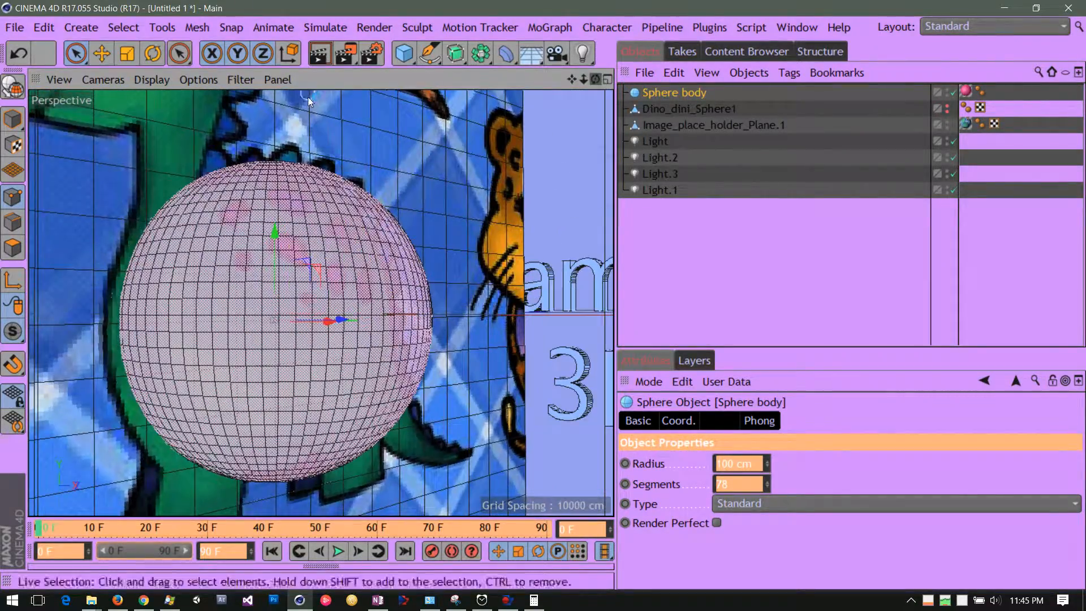
pyautogui.click(320, 60)
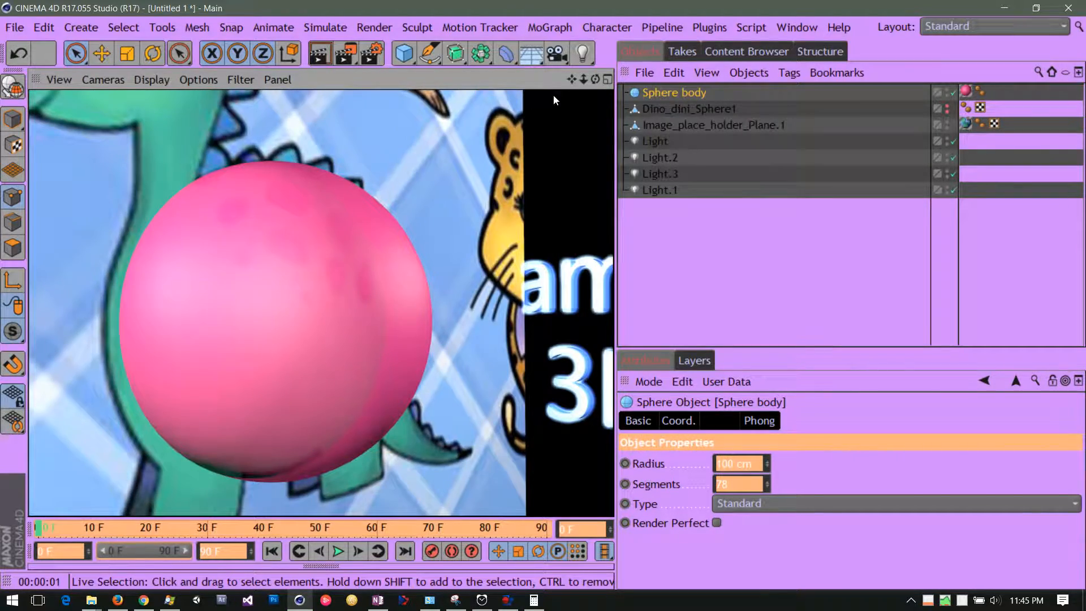
pyautogui.moveTo(594, 79); pyautogui.dragTo(557, 97)
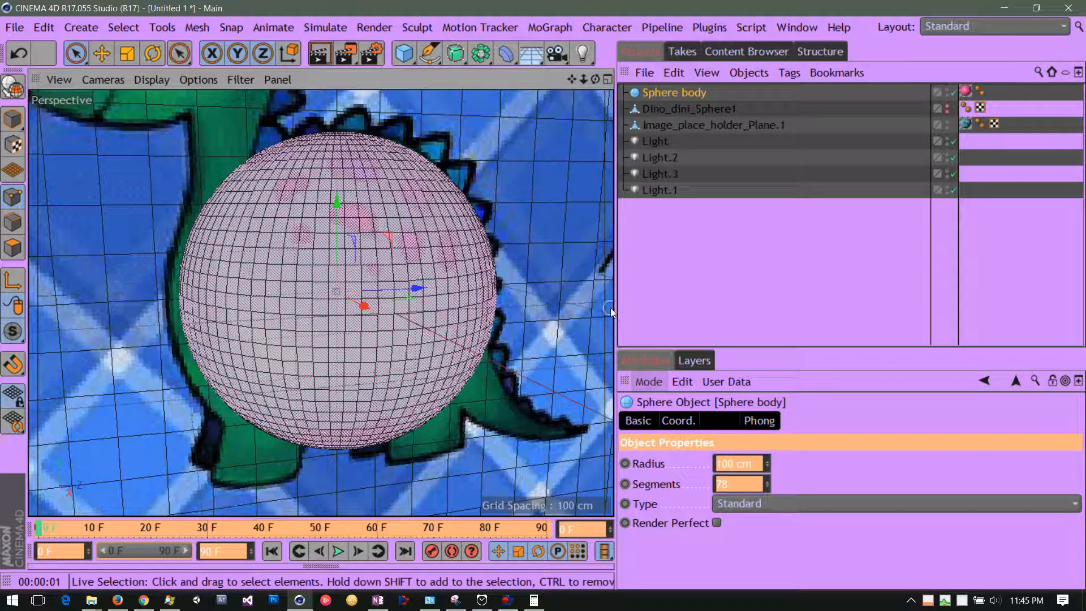
pyautogui.moveTo(595, 79); pyautogui.dragTo(546, 63)
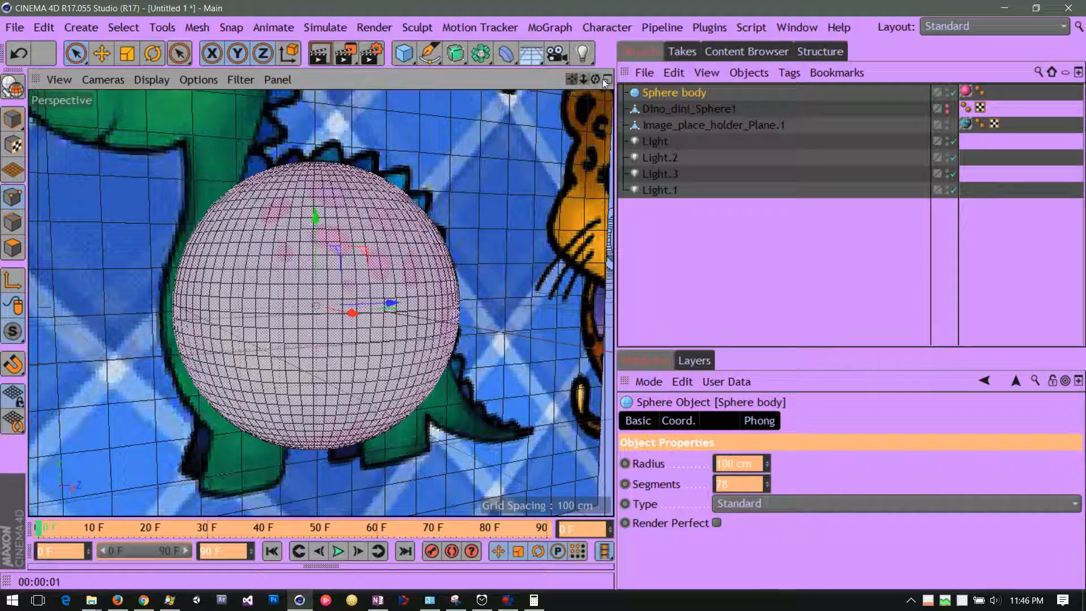
pyautogui.moveTo(596, 79); pyautogui.dragTo(559, 88)
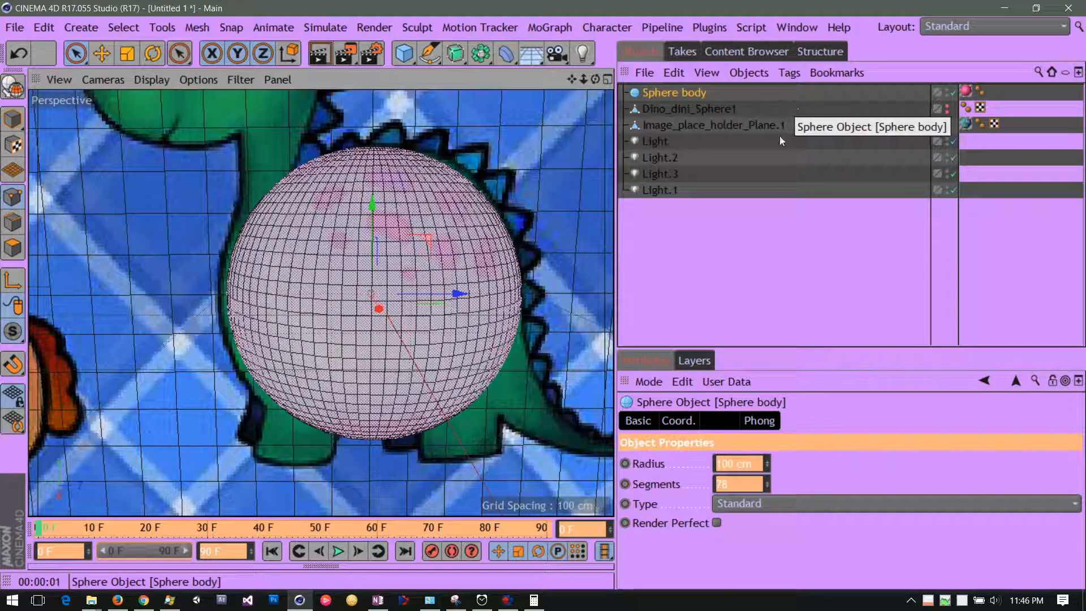
# Reduce the Sphere body's segments to 54 and further to 16, checking the mesh against the dinosaur reference.
pyautogui.moveTo(768, 484); pyautogui.dragTo(799, 502)
pyautogui.moveTo(822, 501); pyautogui.dragTo(824, 501)
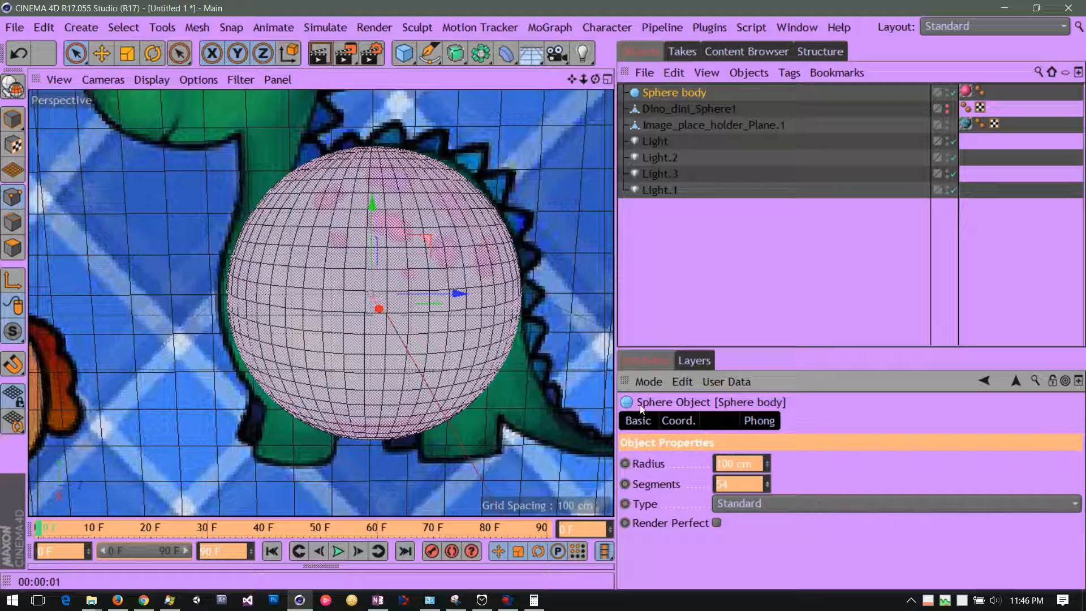
pyautogui.moveTo(572, 80); pyautogui.dragTo(516, 80)
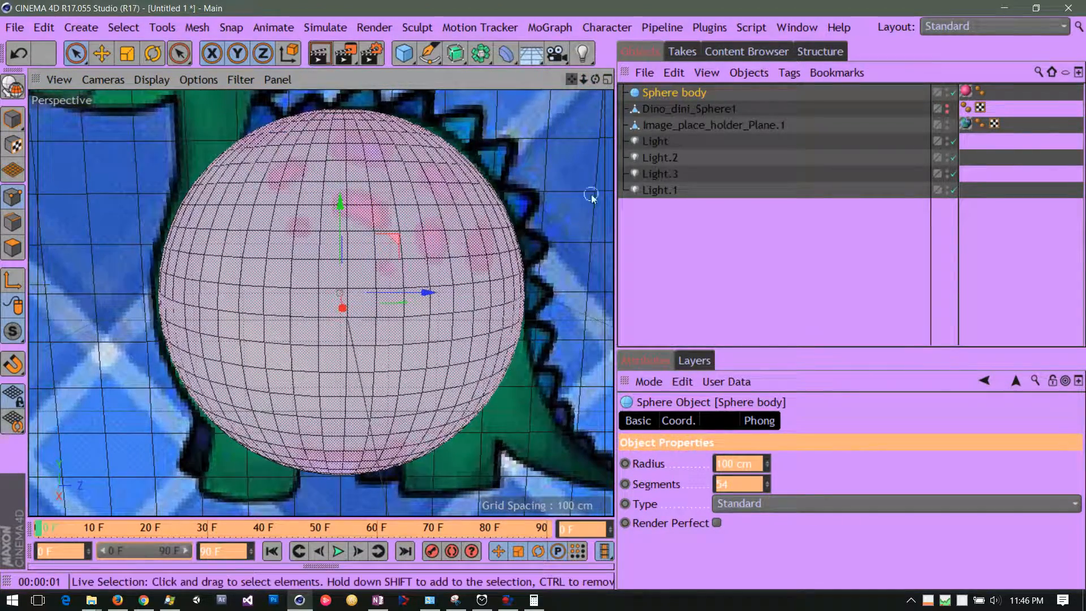
pyautogui.moveTo(768, 486); pyautogui.dragTo(835, 520)
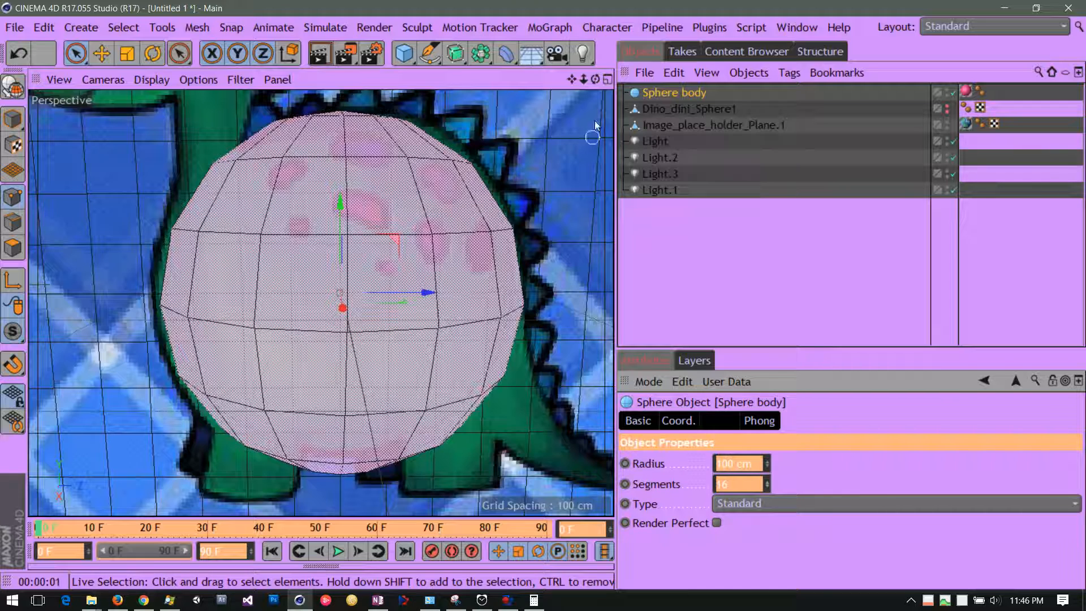
pyautogui.moveTo(595, 79)
pyautogui.mouseDown()
pyautogui.moveTo(433, 99)
pyautogui.moveTo(741, 110)
pyautogui.moveTo(630, 57)
pyautogui.moveTo(618, 22)
pyautogui.moveTo(649, 116)
pyautogui.moveTo(596, 90)
pyautogui.moveTo(596, 80)
pyautogui.moveTo(634, 81)
pyautogui.moveTo(589, 77)
pyautogui.moveTo(602, 79)
pyautogui.mouseUp()
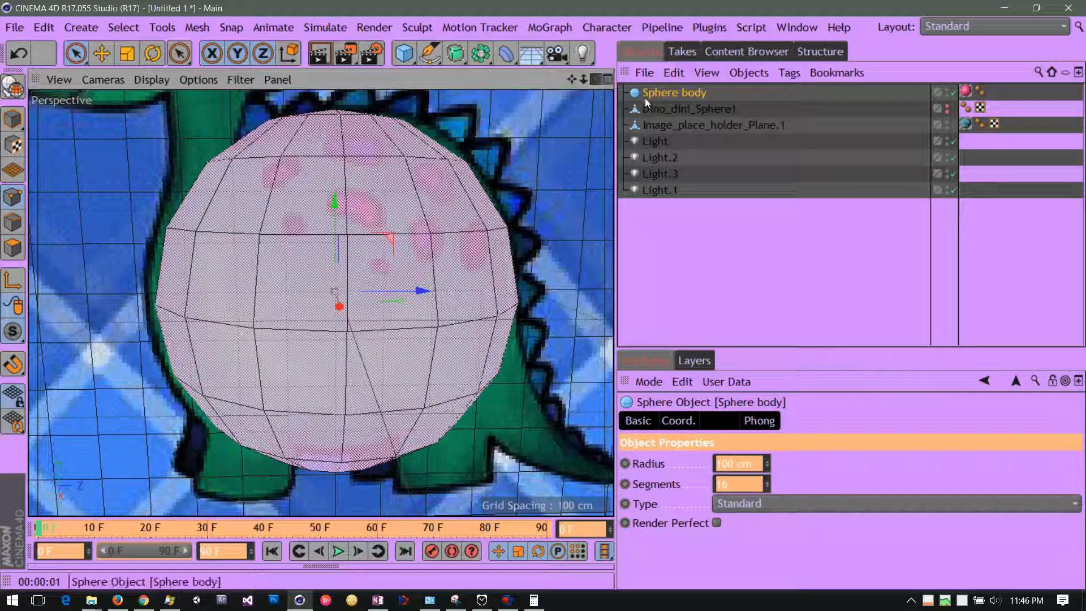
pyautogui.moveTo(570, 80); pyautogui.dragTo(677, 107)
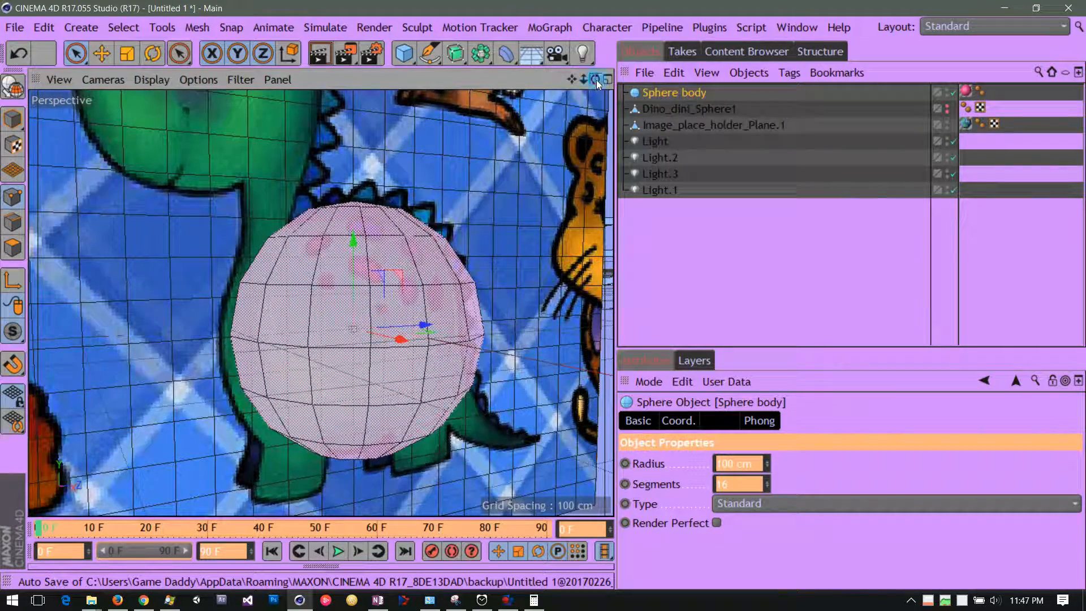
# Compare Dino_dini_Sphere1 with the Sphere body over the reference by toggling their visibility, and leave the Sphere body disabled.
pyautogui.moveTo(596, 80)
pyautogui.mouseDown()
pyautogui.moveTo(485, 86)
pyautogui.moveTo(595, 87)
pyautogui.mouseUp()
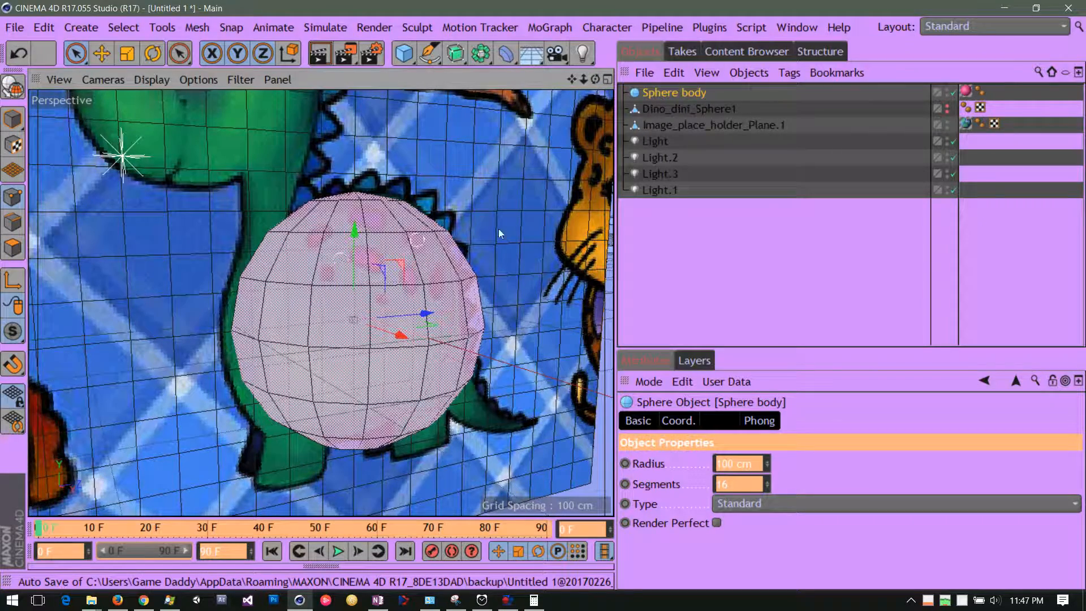
pyautogui.click(946, 107)
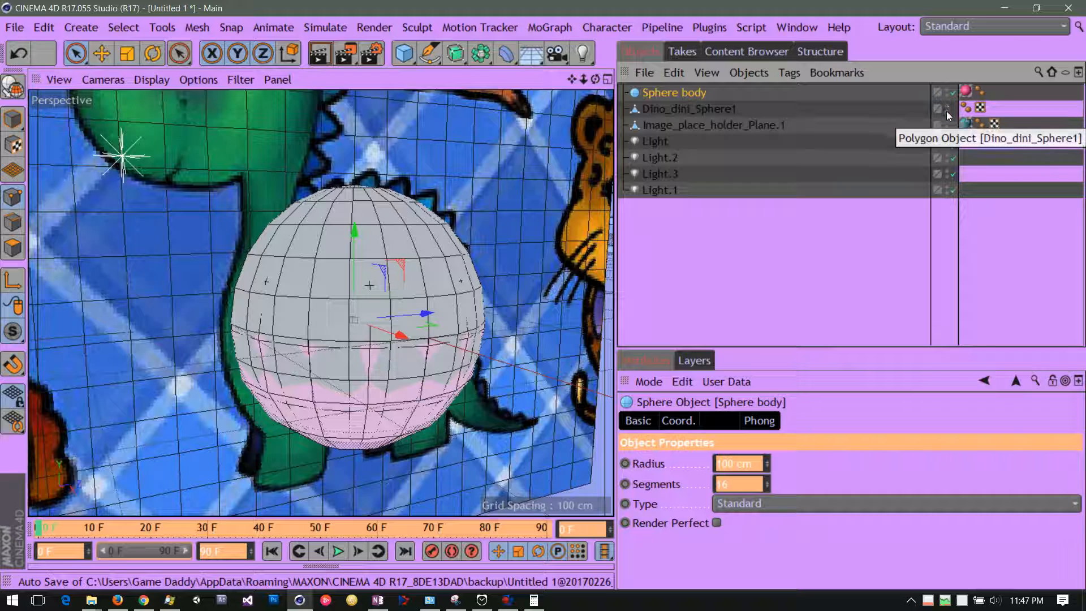
pyautogui.click(945, 107)
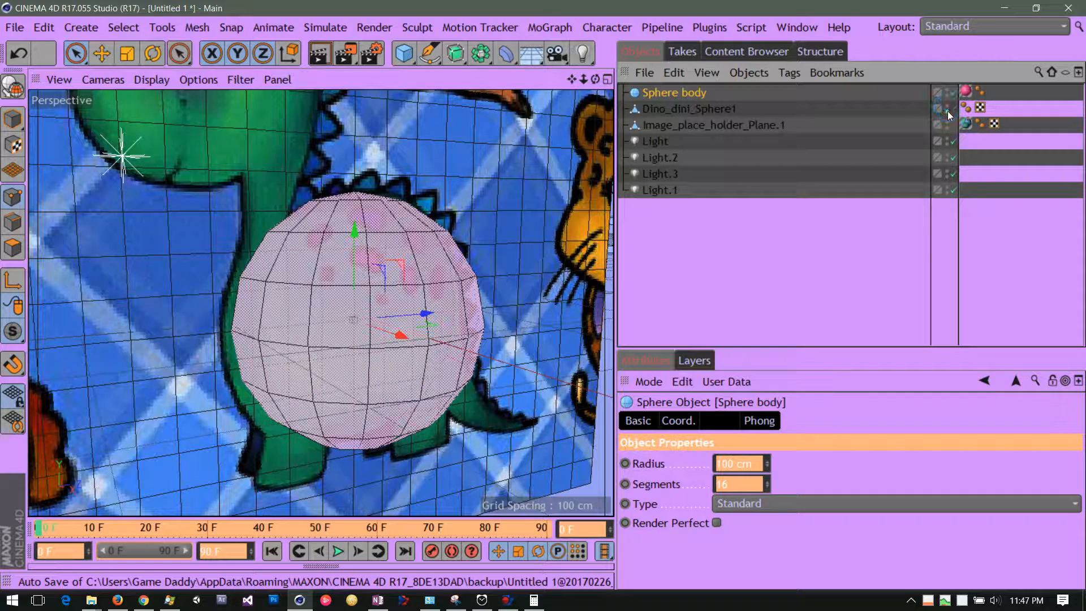
pyautogui.click(954, 93)
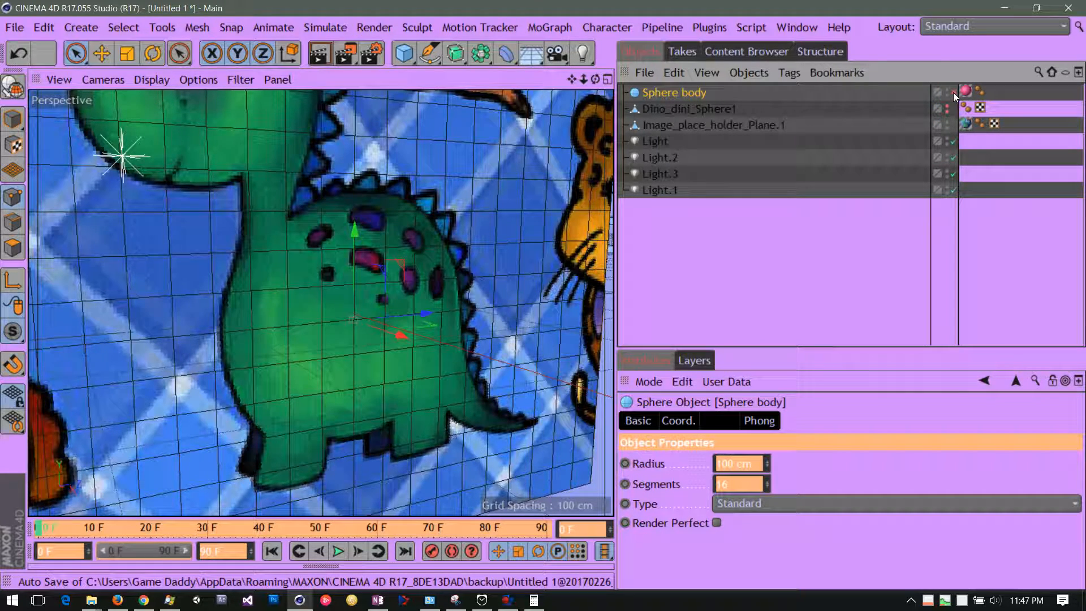
pyautogui.click(948, 107)
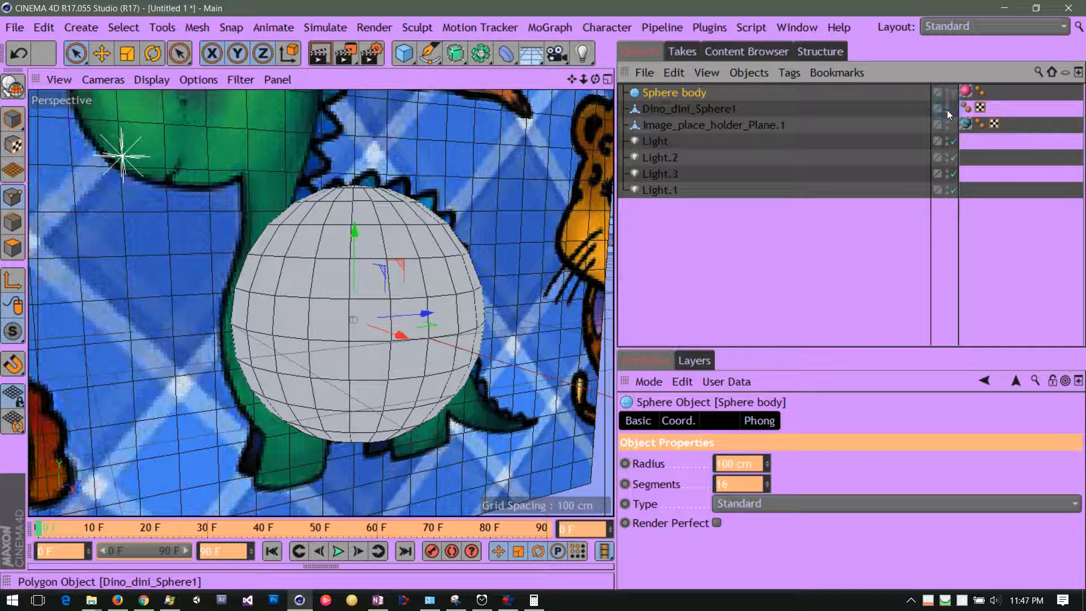
# Move Dino_dini_Sphere1 to the end of the object list and hide it in the editor and renderer.
pyautogui.click(664, 108)
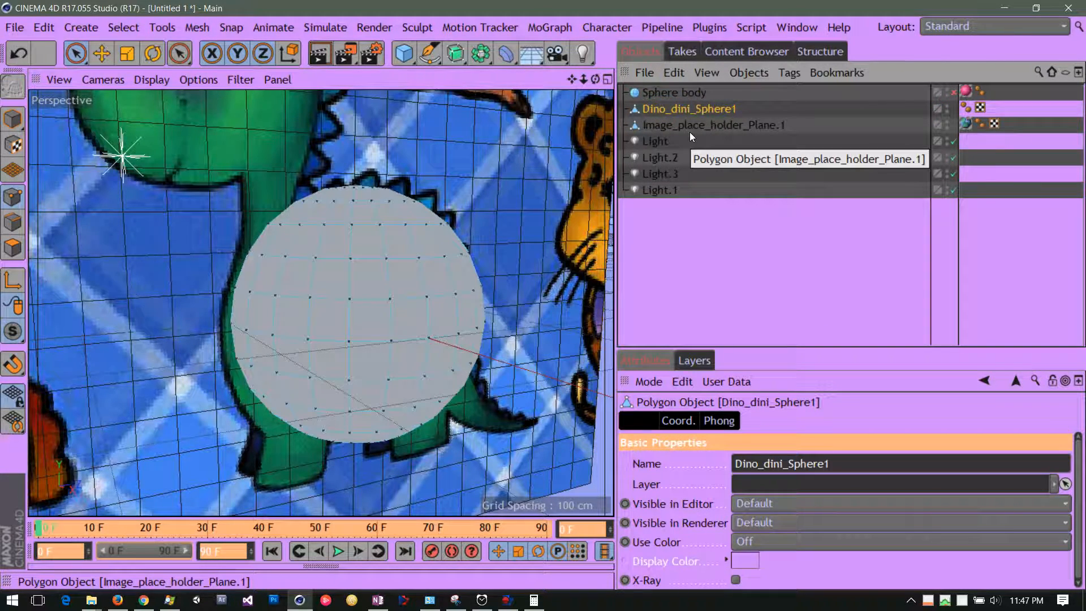
pyautogui.moveTo(680, 108); pyautogui.dragTo(690, 215)
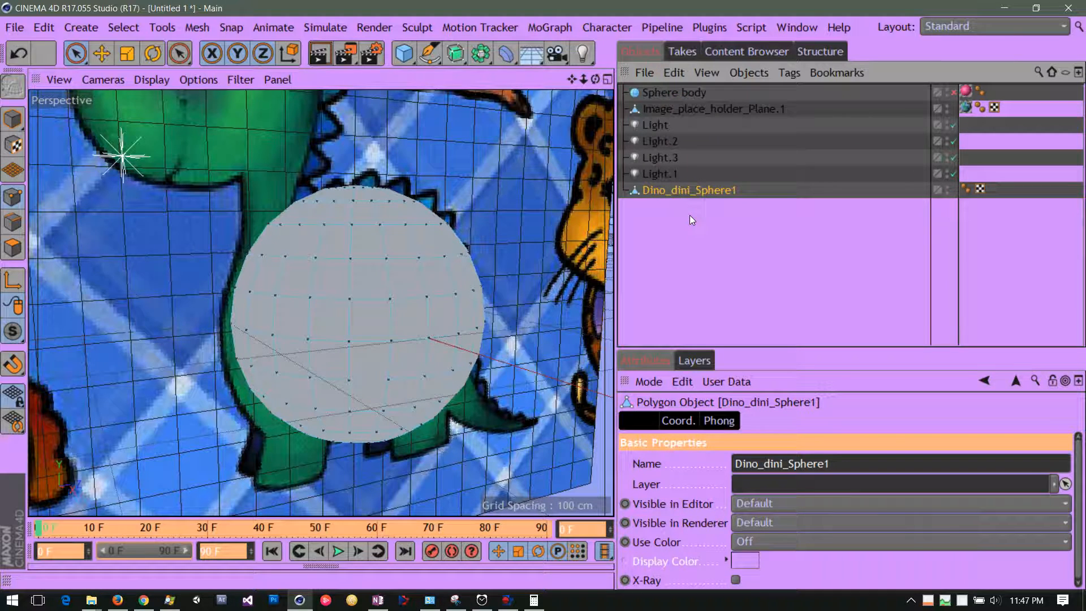
pyautogui.doubleClick(945, 187)
pyautogui.click(948, 192)
pyautogui.click(948, 192)
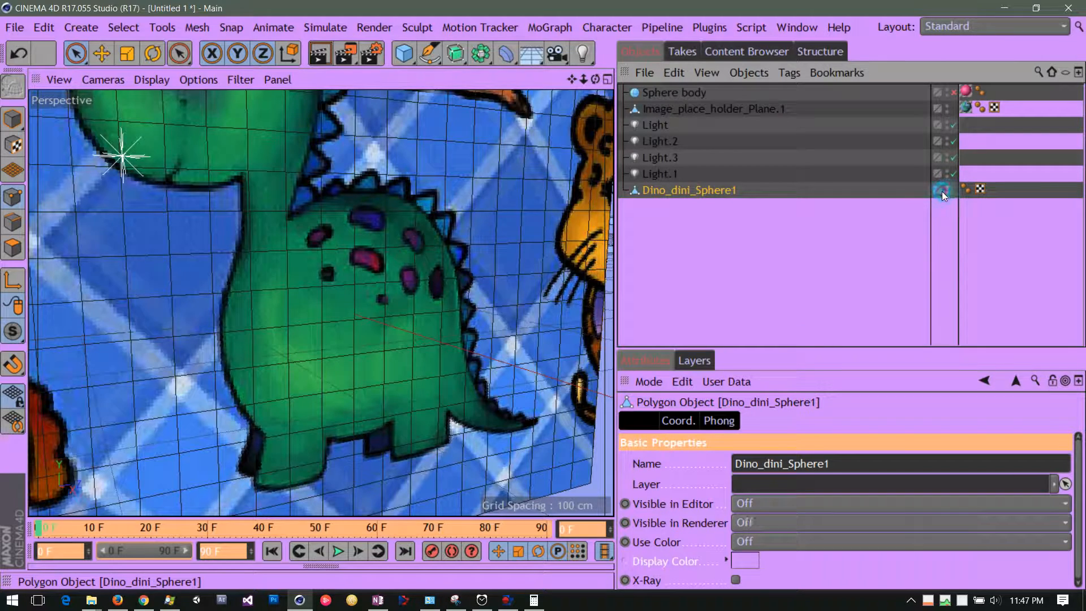
# Assign Dino_dini_Sphere1 to the existing layer named Layer.
pyautogui.click(938, 190)
pyautogui.moveTo(837, 208)
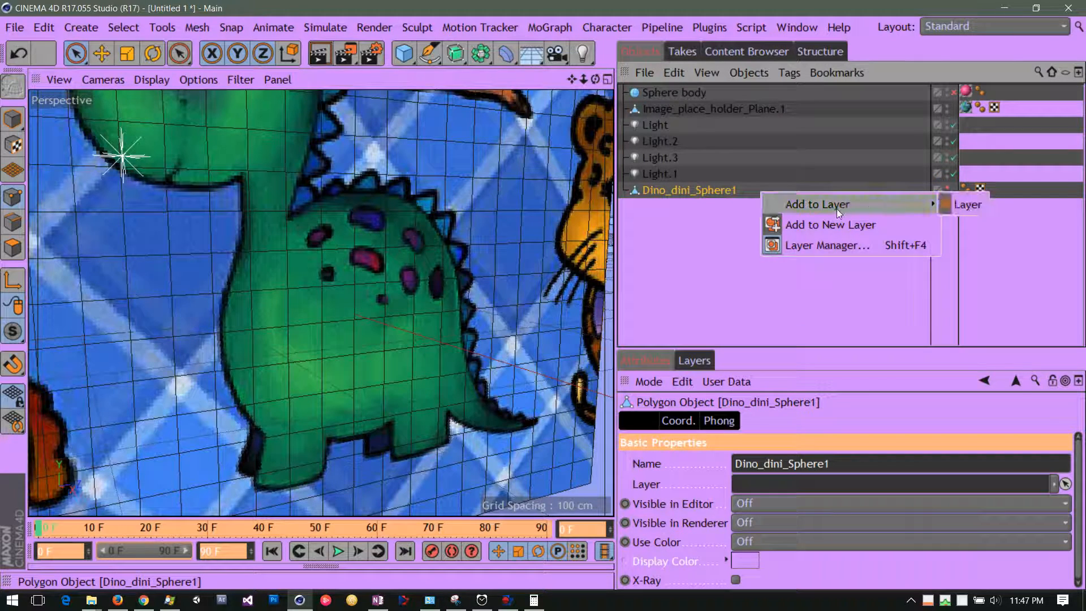
pyautogui.click(956, 204)
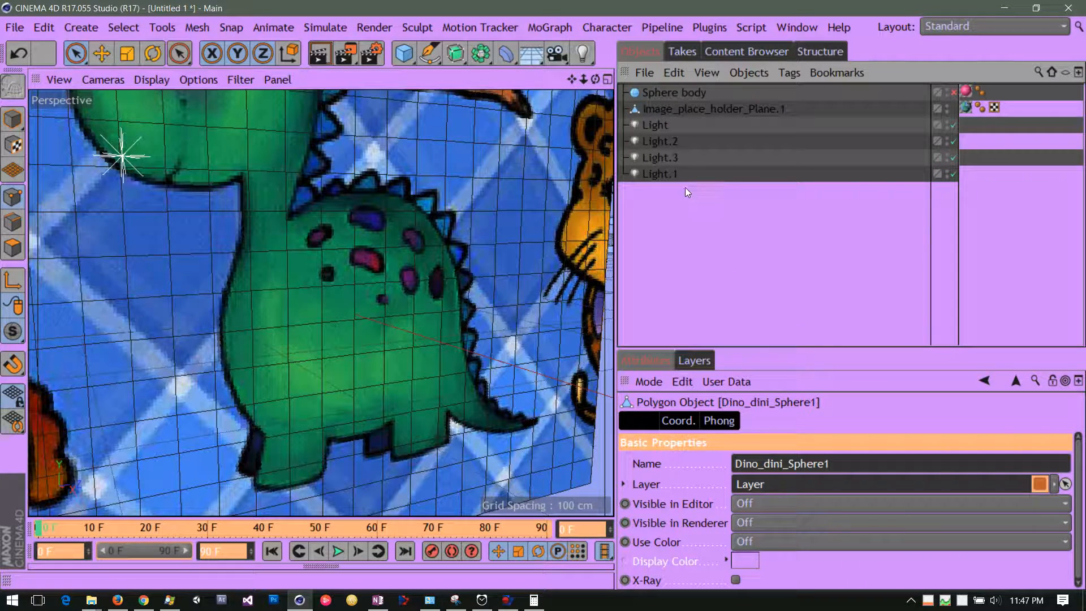
# Widen the perspective viewport and view the dinosaur reference plane from a slightly different angle.
pyautogui.moveTo(617, 204); pyautogui.dragTo(685, 205)
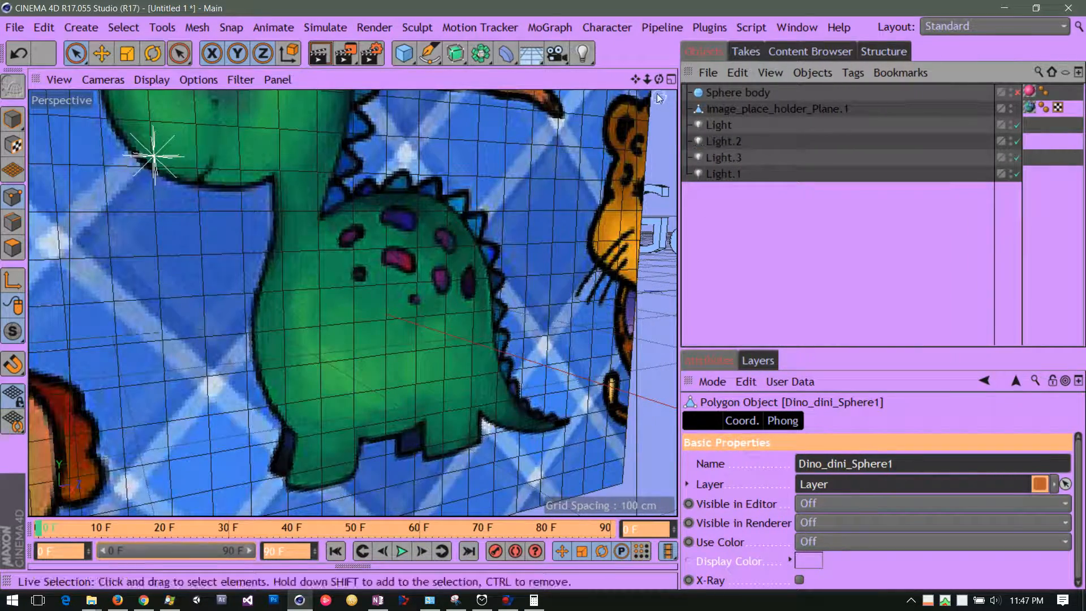
pyautogui.moveTo(659, 79)
pyautogui.mouseDown()
pyautogui.moveTo(612, 84)
pyautogui.moveTo(676, 86)
pyautogui.moveTo(661, 89)
pyautogui.mouseUp()
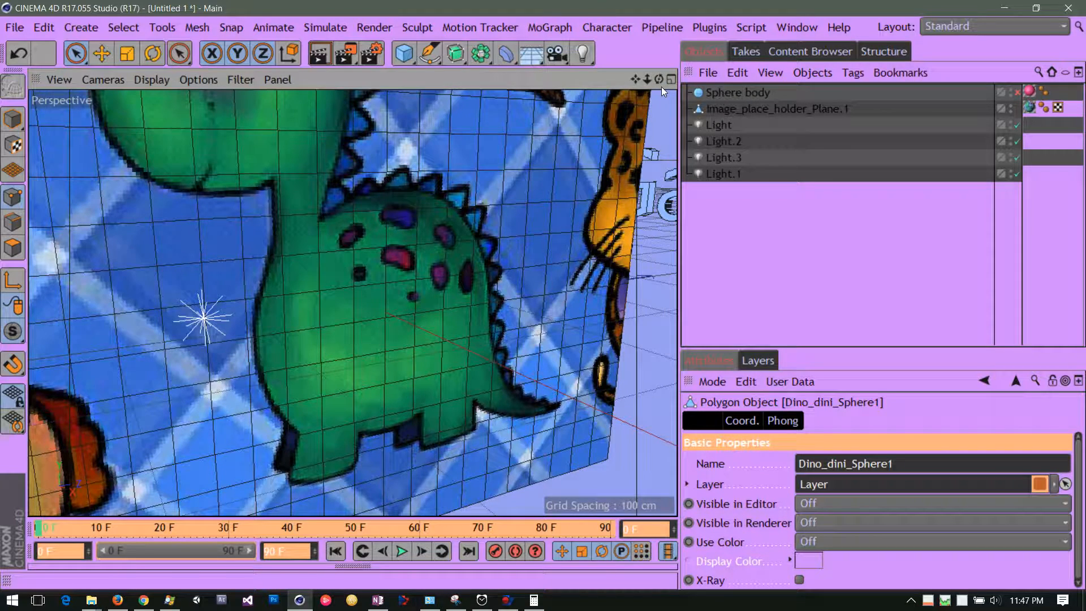